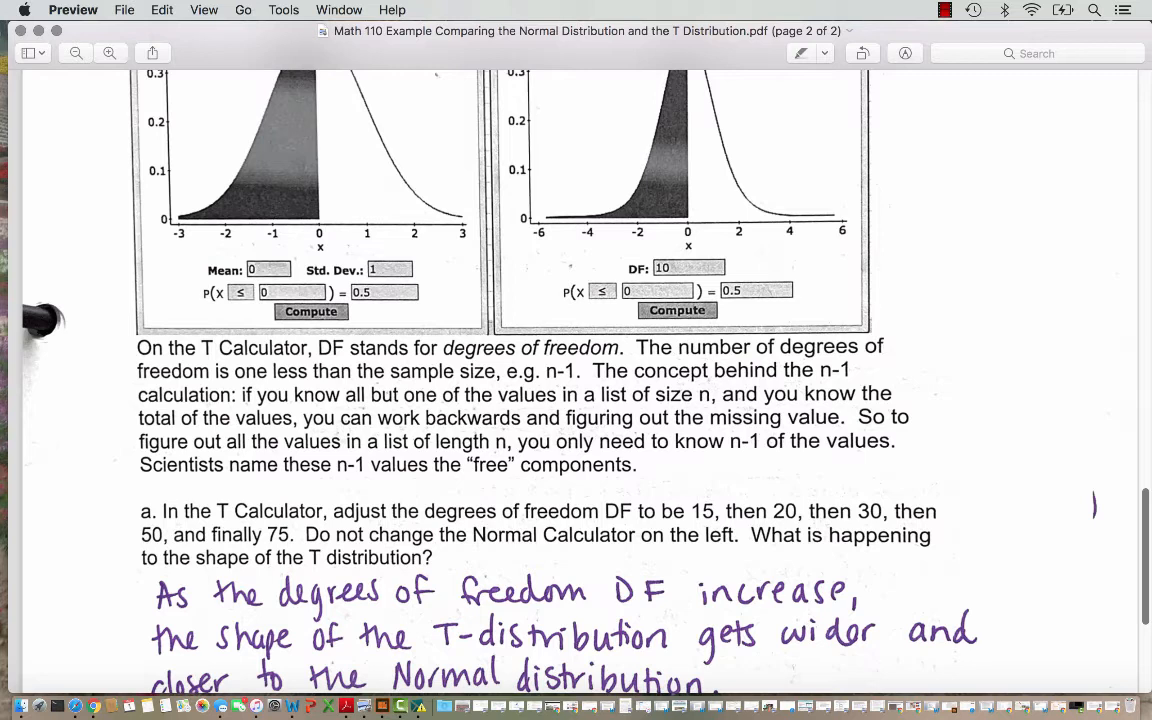
Switch to Chrome and open a blank StatCrunch data table from the StatCrunch home page
{"action": "left_click", "coordinate": [1112, 706]}
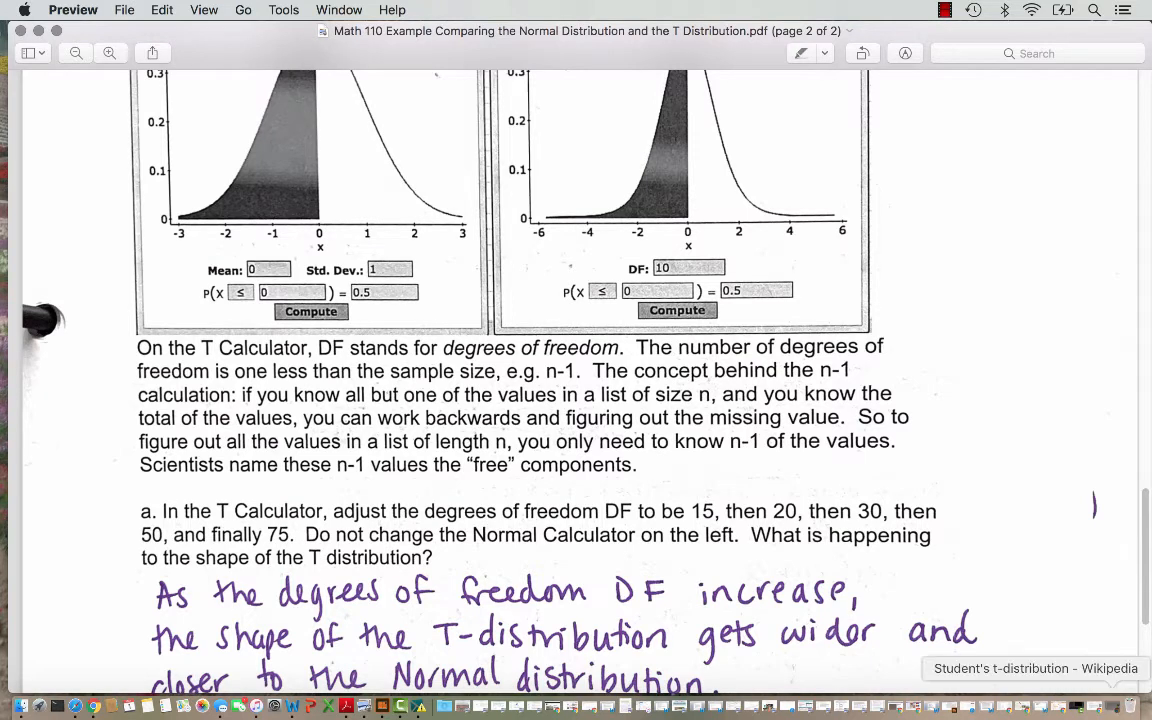
{"action": "left_click", "coordinate": [150, 63]}
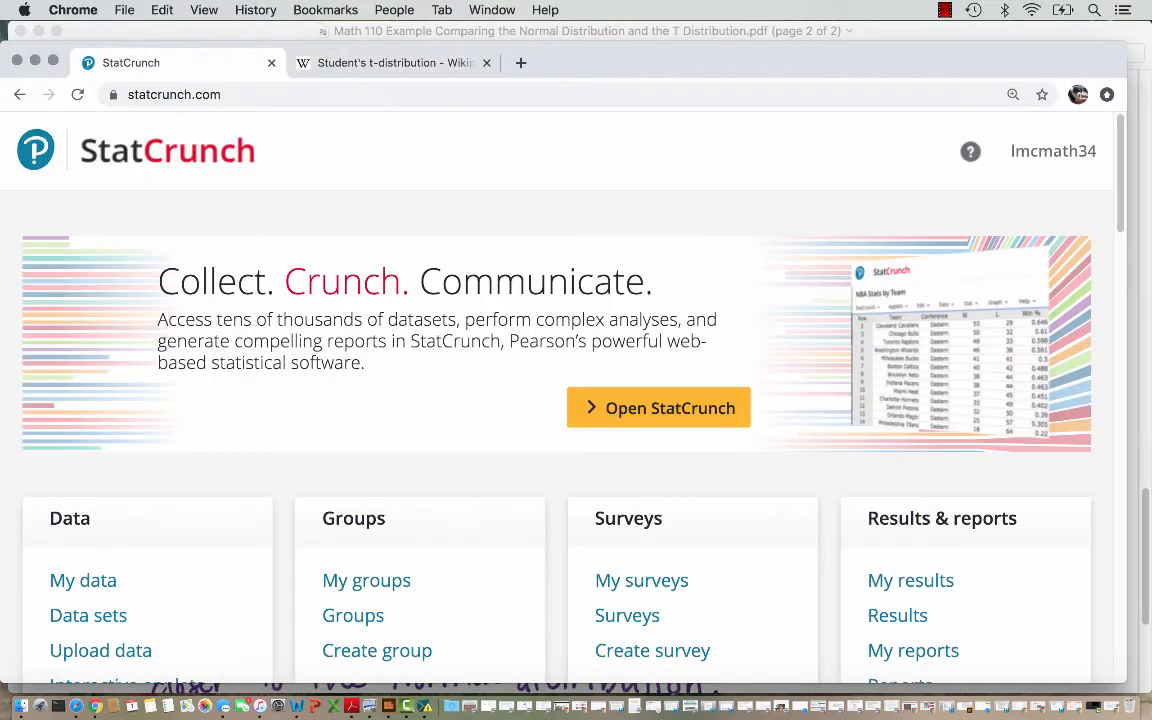
{"action": "left_click", "coordinate": [660, 408]}
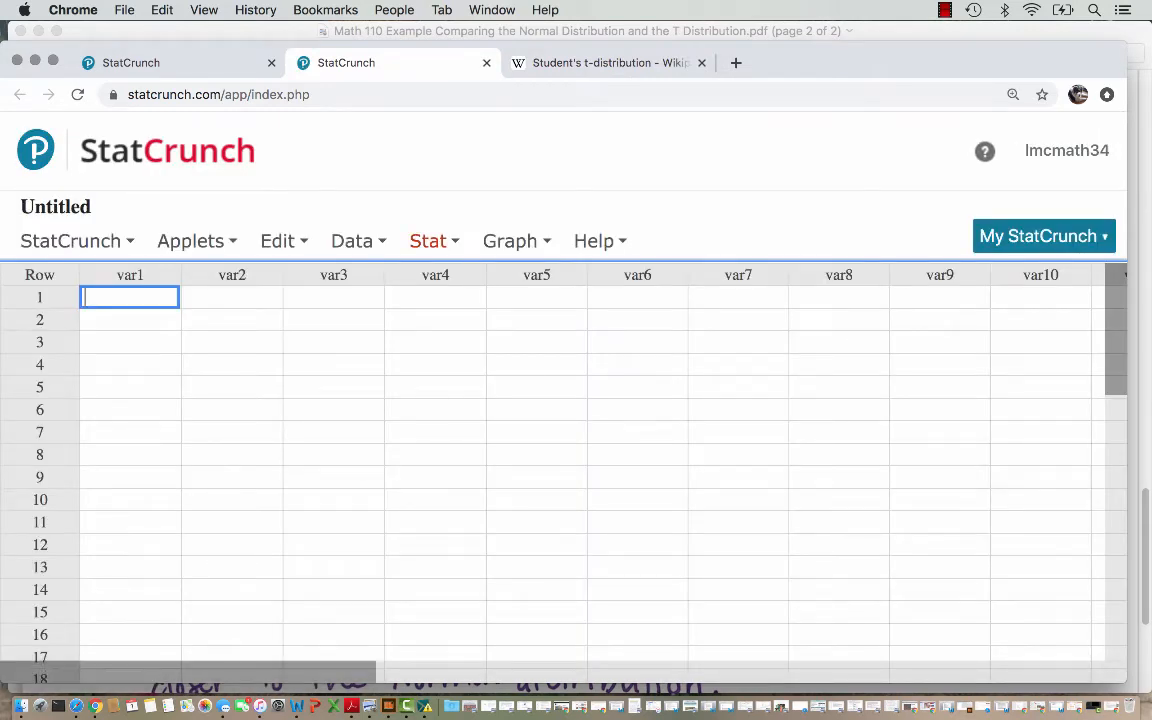
Open the Normal calculator, move it to the window's edge and shrink it to clear the menus
{"action": "left_click", "coordinate": [430, 241]}
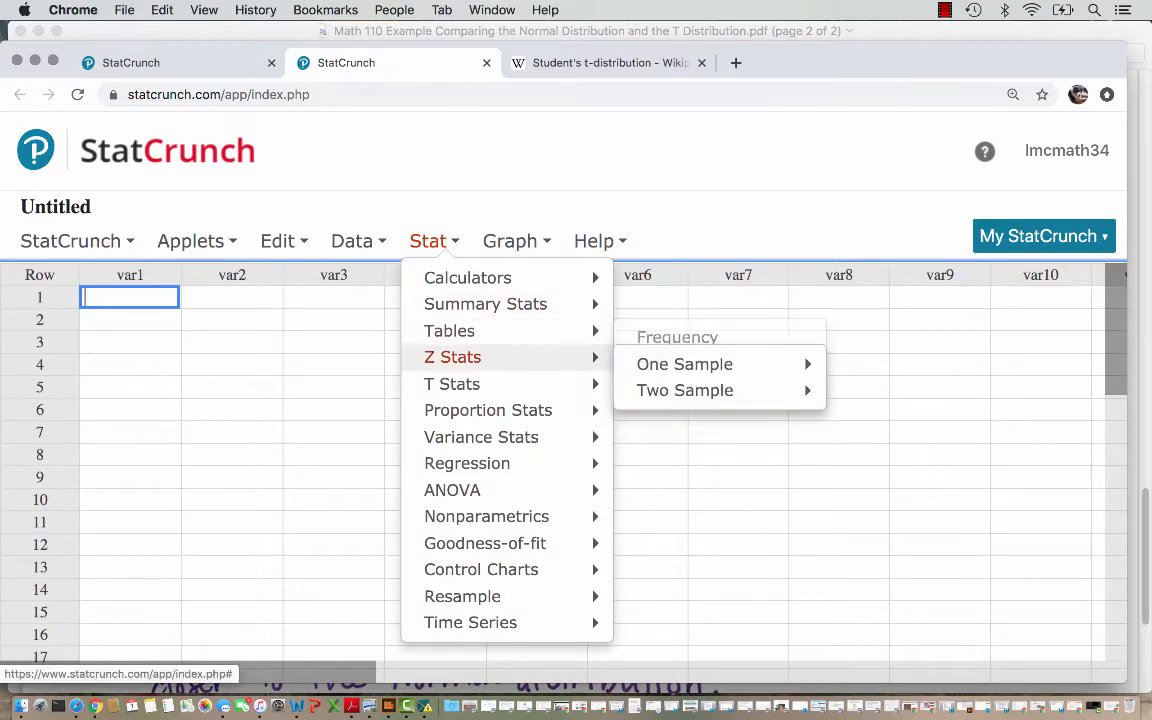
{"action": "mouse_move", "coordinate": [485, 304]}
{"action": "mouse_move", "coordinate": [467, 278]}
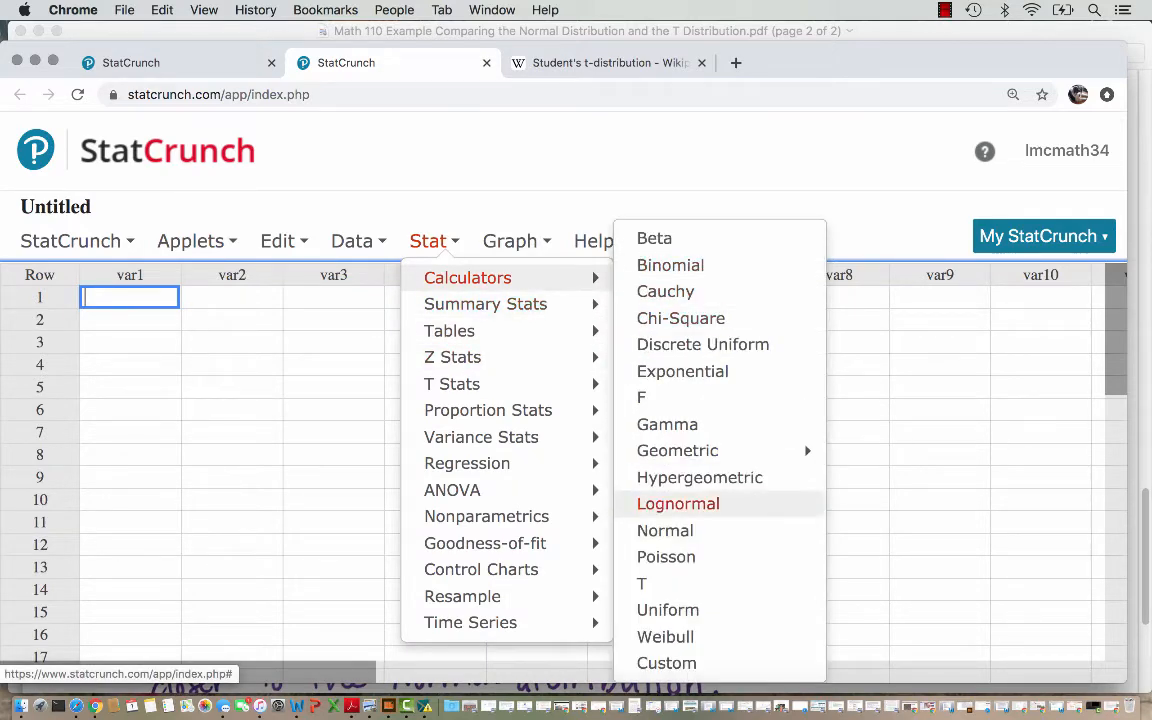
{"action": "left_click", "coordinate": [663, 530]}
{"action": "left_click_drag", "start_coordinate": [728, 195], "coordinate": [208, 198]}
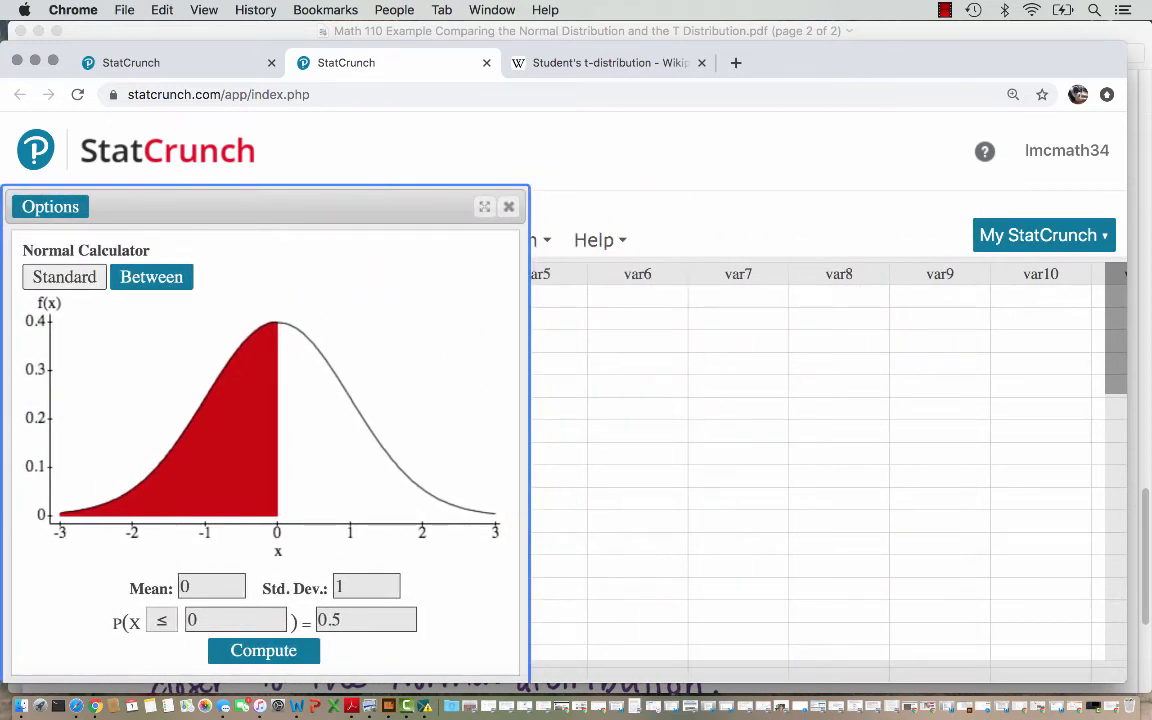
{"action": "left_click_drag", "start_coordinate": [515, 193], "coordinate": [400, 271]}
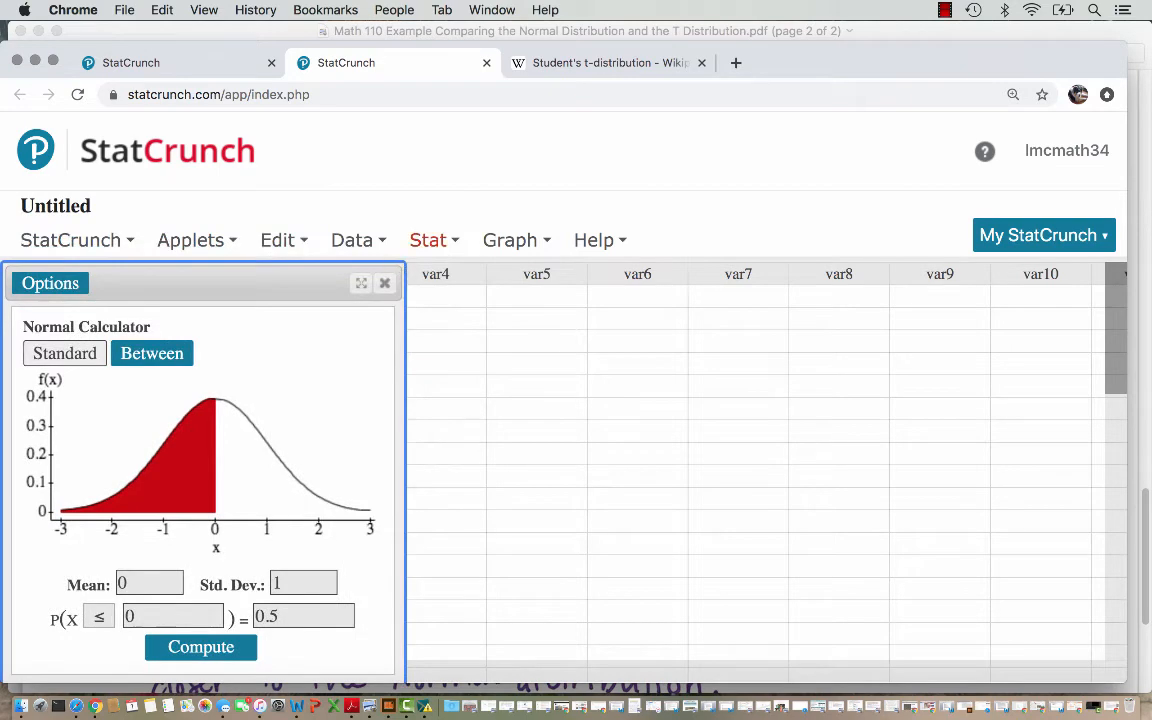
Open the T calculator and resize the Normal calculator so both sit side by side at similar size
{"action": "left_click", "coordinate": [432, 241]}
{"action": "left_click", "coordinate": [432, 241]}
{"action": "left_click", "coordinate": [432, 241]}
{"action": "mouse_move", "coordinate": [468, 277]}
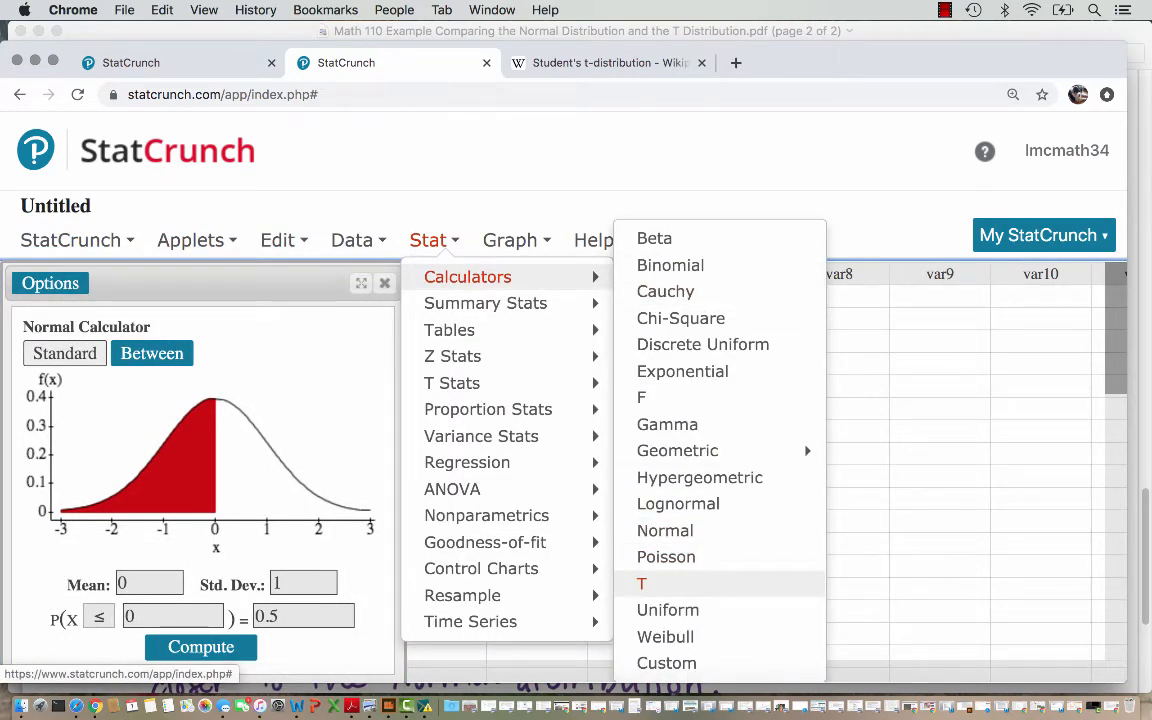
{"action": "left_click", "coordinate": [655, 583]}
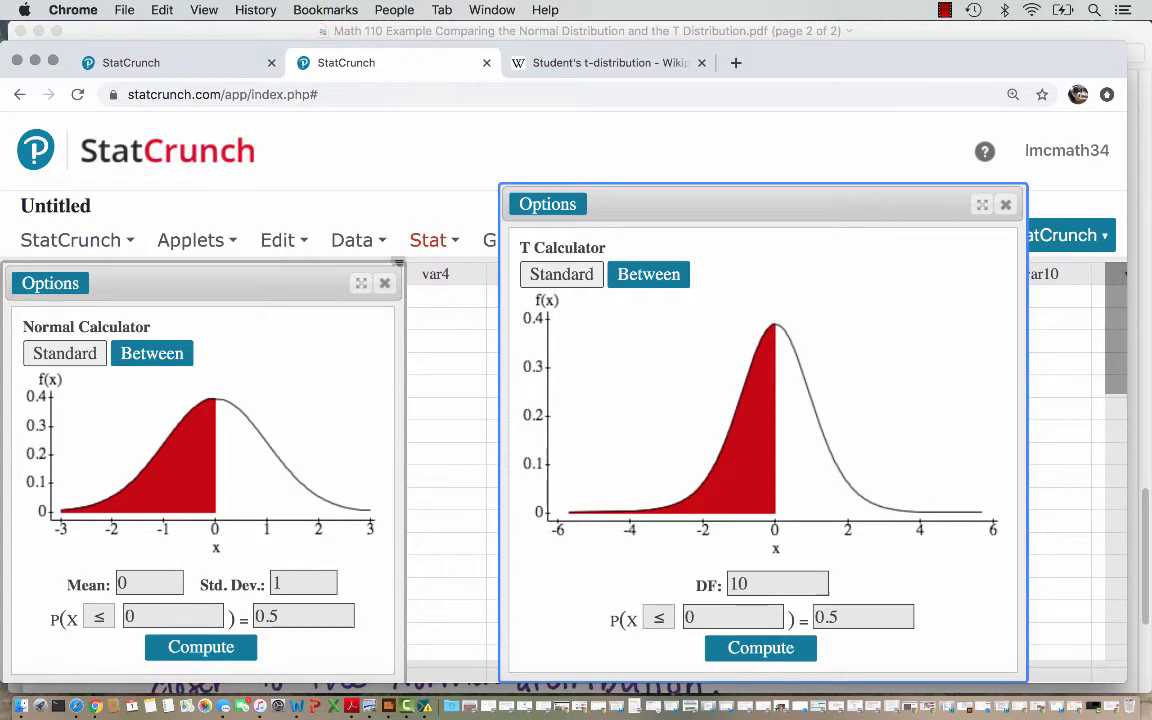
{"action": "left_click_drag", "start_coordinate": [398, 265], "coordinate": [492, 186]}
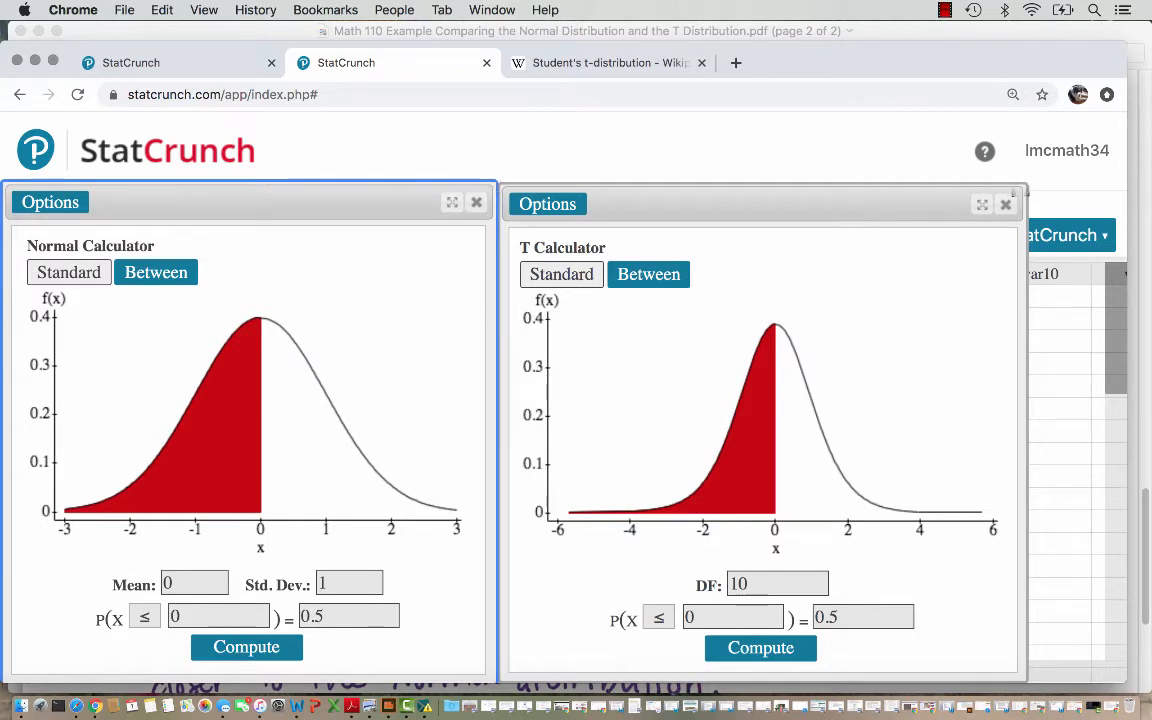
{"action": "left_click_drag", "start_coordinate": [1014, 190], "coordinate": [1015, 186]}
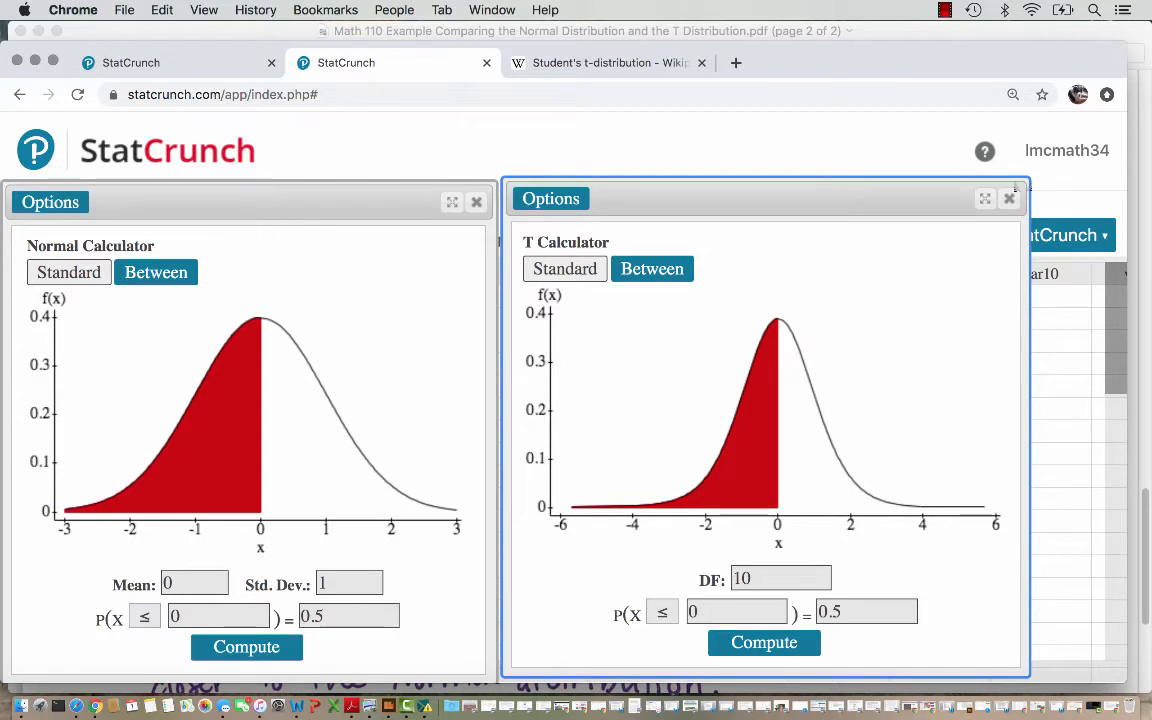
Compute the T distribution with 15 degrees of freedom
{"action": "left_click", "coordinate": [770, 578]}
{"action": "key", "text": "BackSpace"}
{"action": "type", "text": "5"}
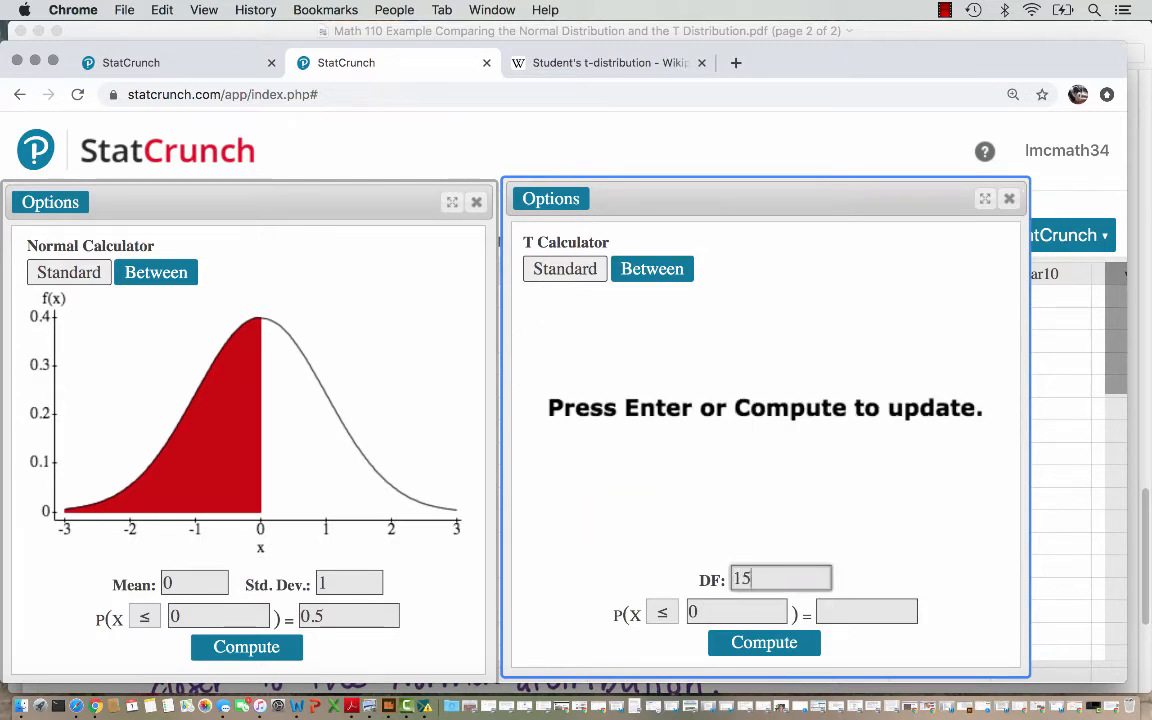
{"action": "key", "text": "Return"}
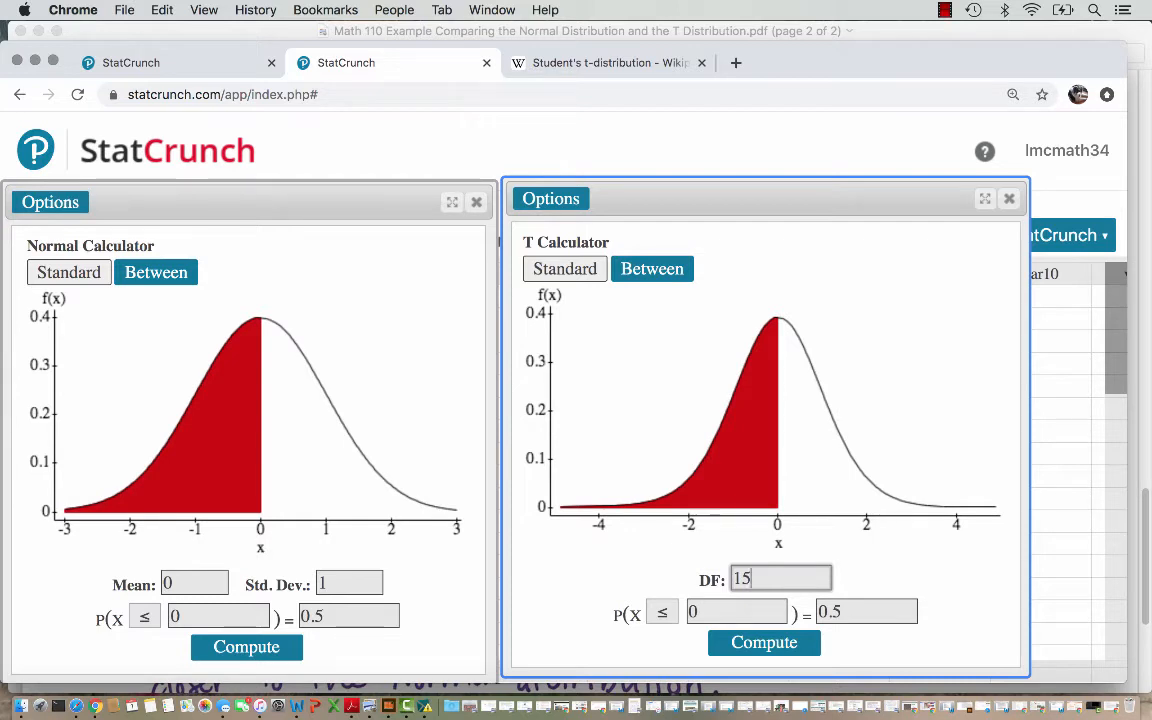
Recompute the T distribution with 20 and with 30 degrees of freedom
{"action": "double_click", "coordinate": [743, 578]}
{"action": "type", "text": "20"}
{"action": "key", "text": "Return"}
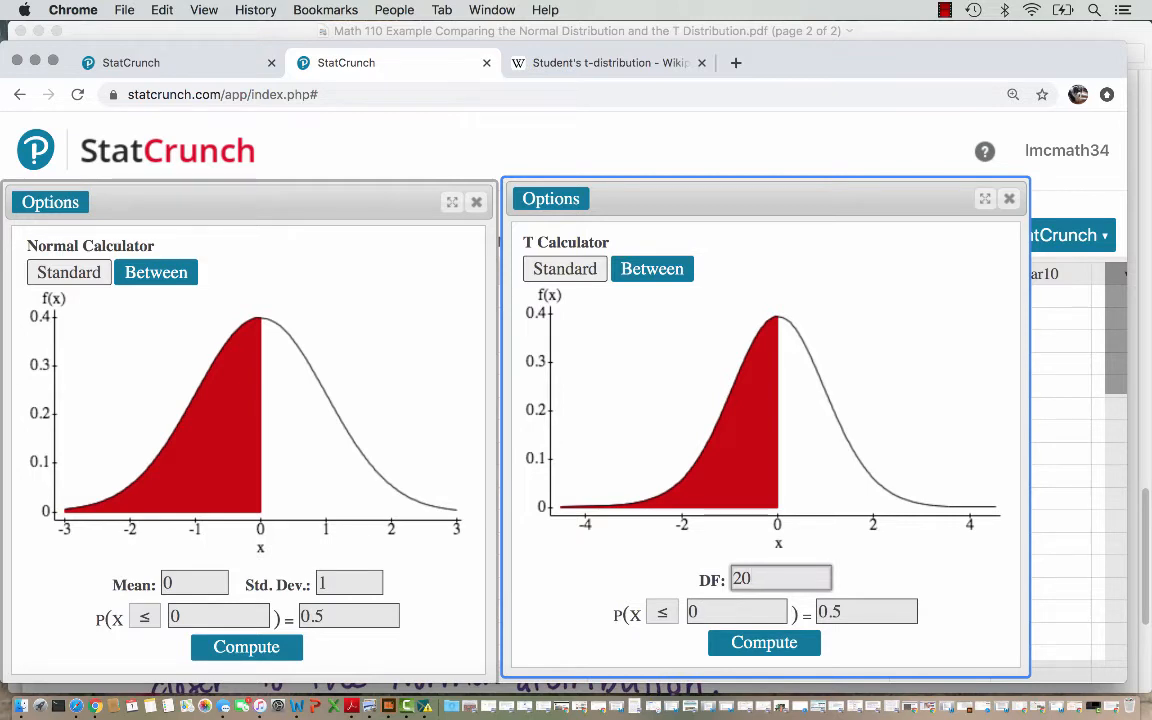
{"action": "double_click", "coordinate": [743, 578]}
{"action": "key", "text": "BackSpace"}
{"action": "type", "text": "30"}
{"action": "key", "text": "Return"}
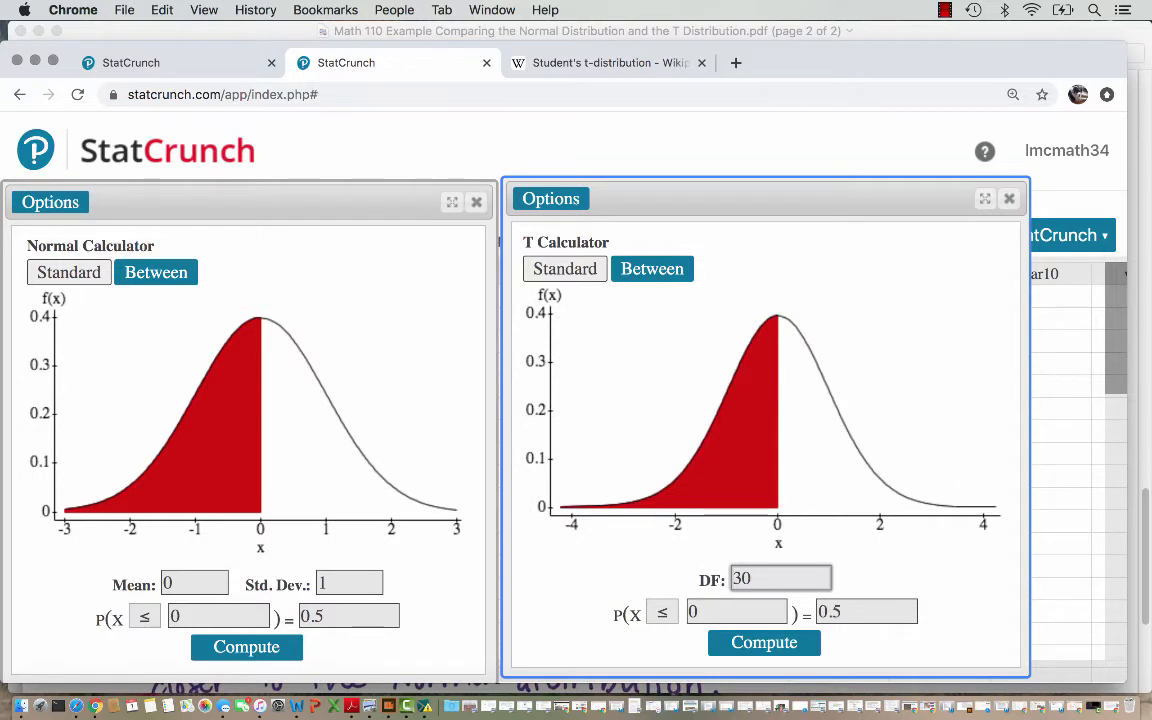
Recompute the T distribution with 50 and with 75 degrees of freedom
{"action": "double_click", "coordinate": [743, 578]}
{"action": "key", "text": "BackSpace"}
{"action": "type", "text": "50"}
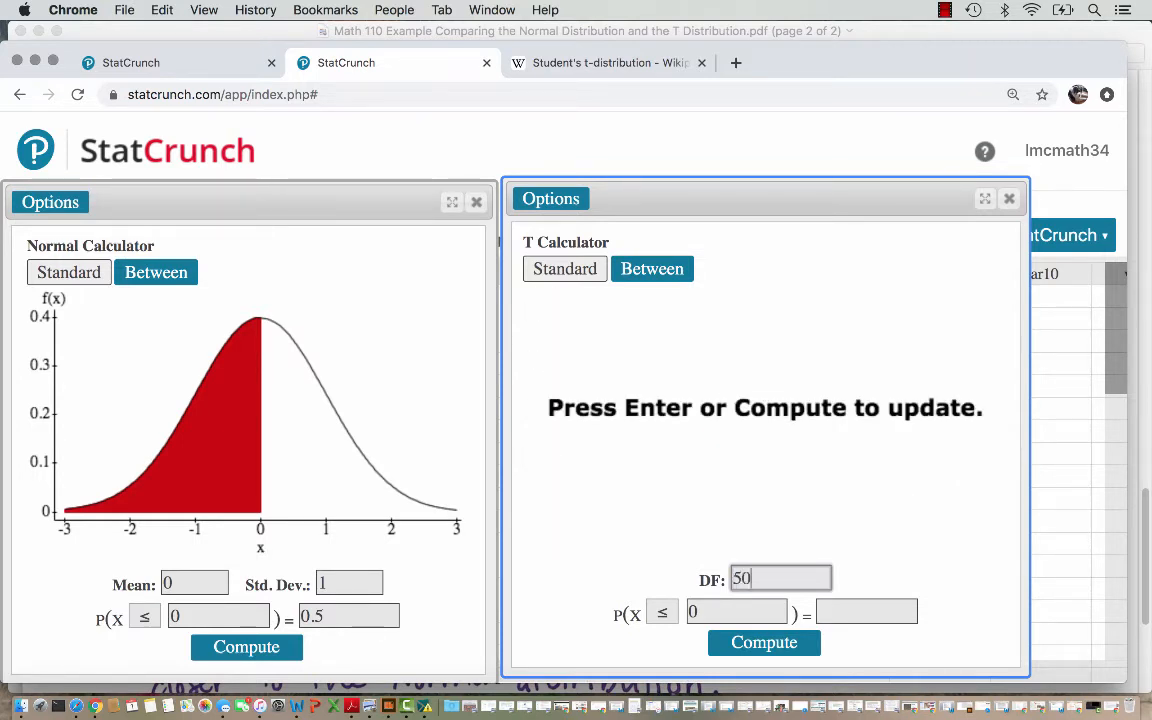
{"action": "key", "text": "Return"}
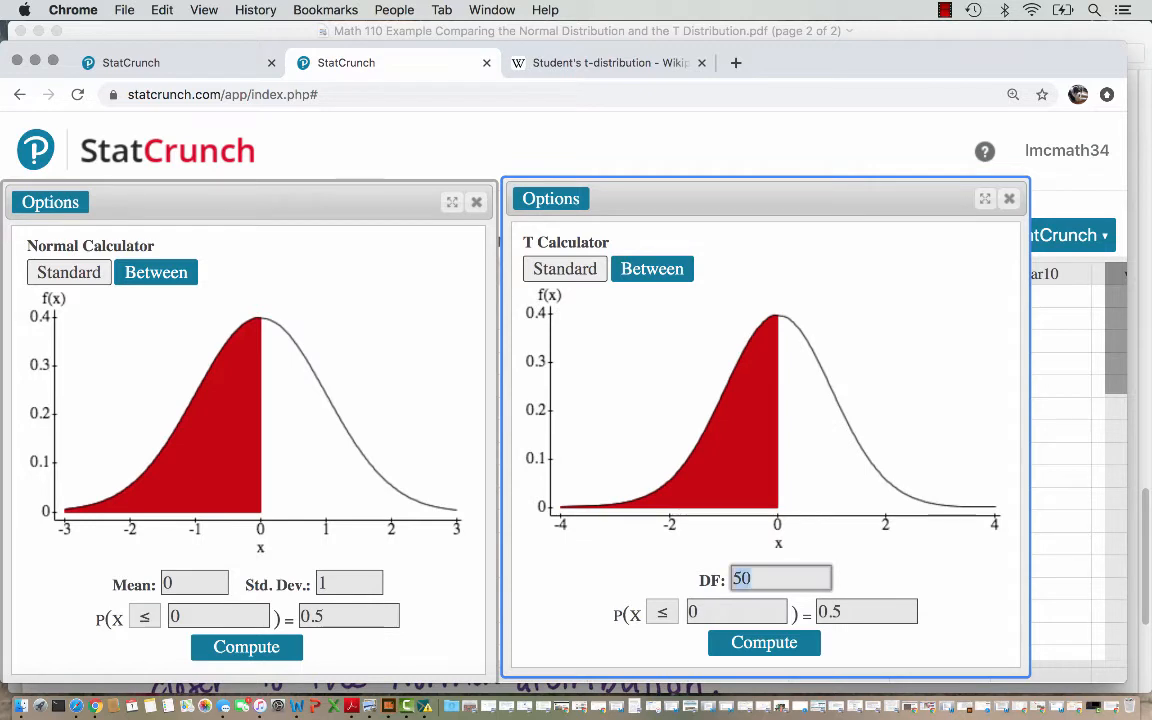
{"action": "type", "text": "75"}
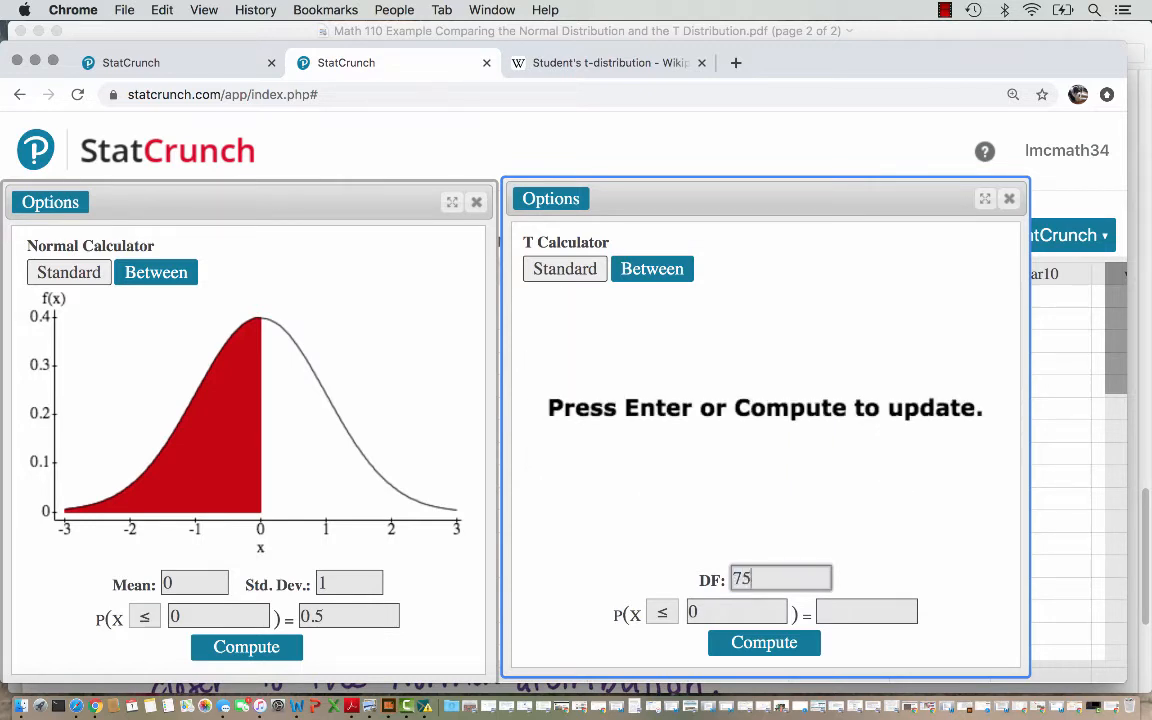
{"action": "key", "text": "Return"}
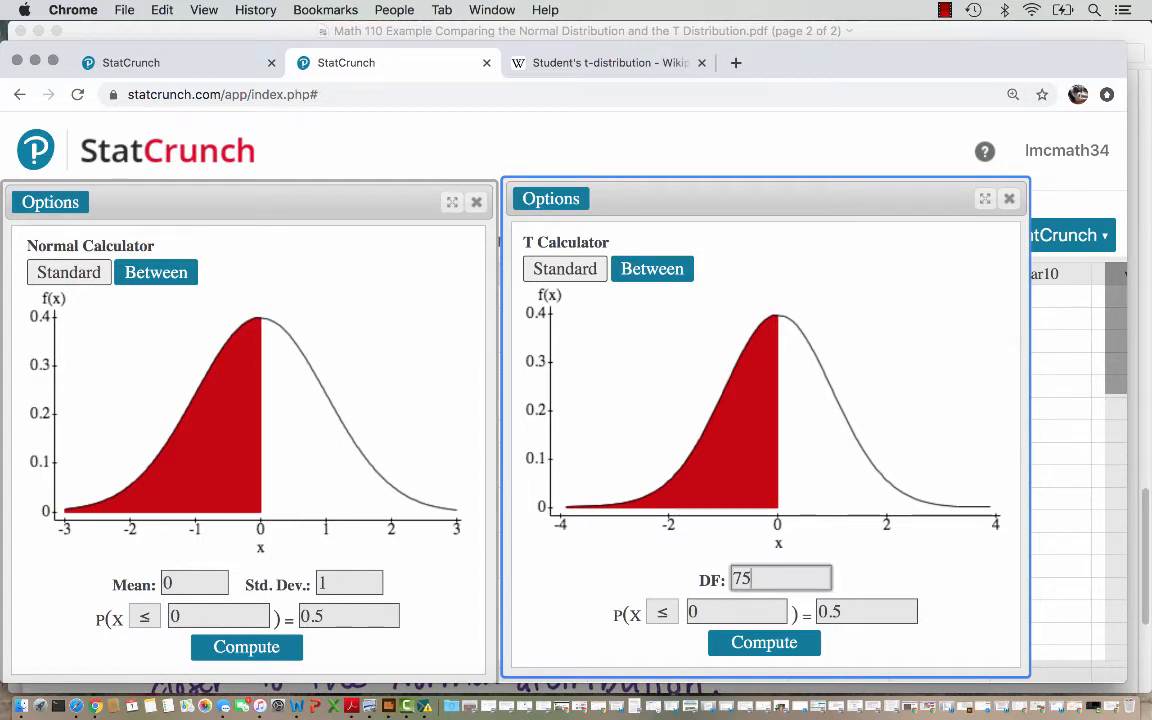
Switch to the worksheet PDF in Preview and read questions a and b with their handwritten answers
{"action": "key", "text": "super+Tab"}
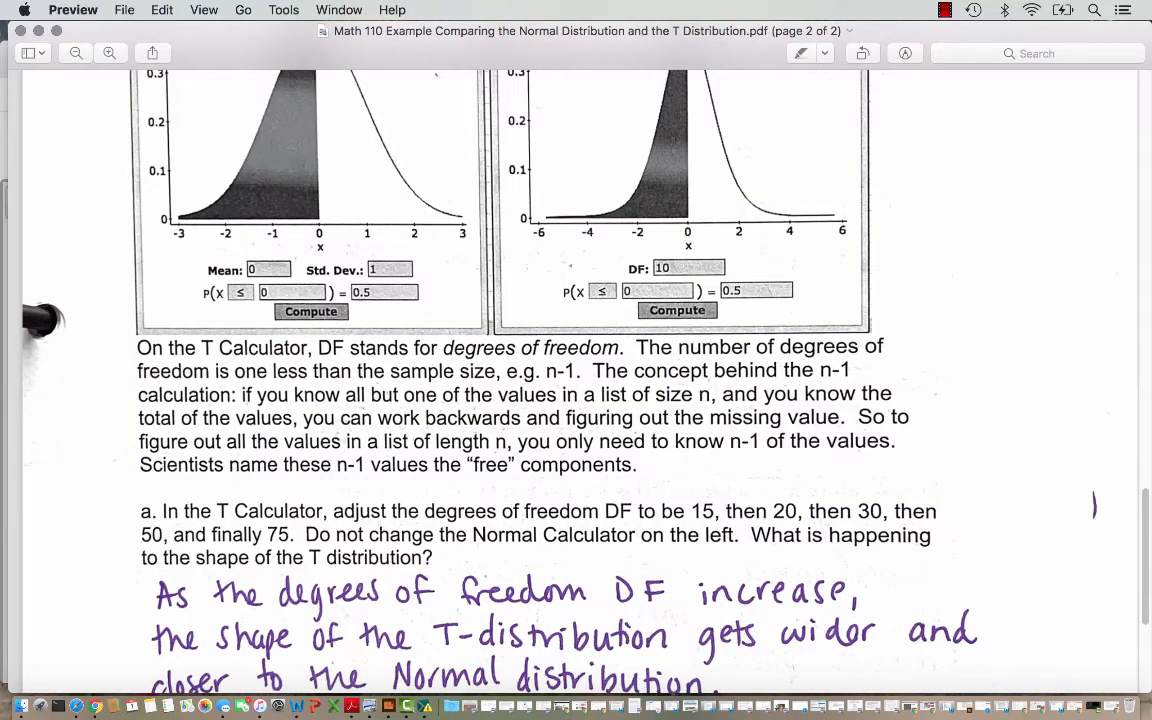
{"action": "scroll", "coordinate": [576, 380], "scroll_direction": "down", "scroll_amount": 5}
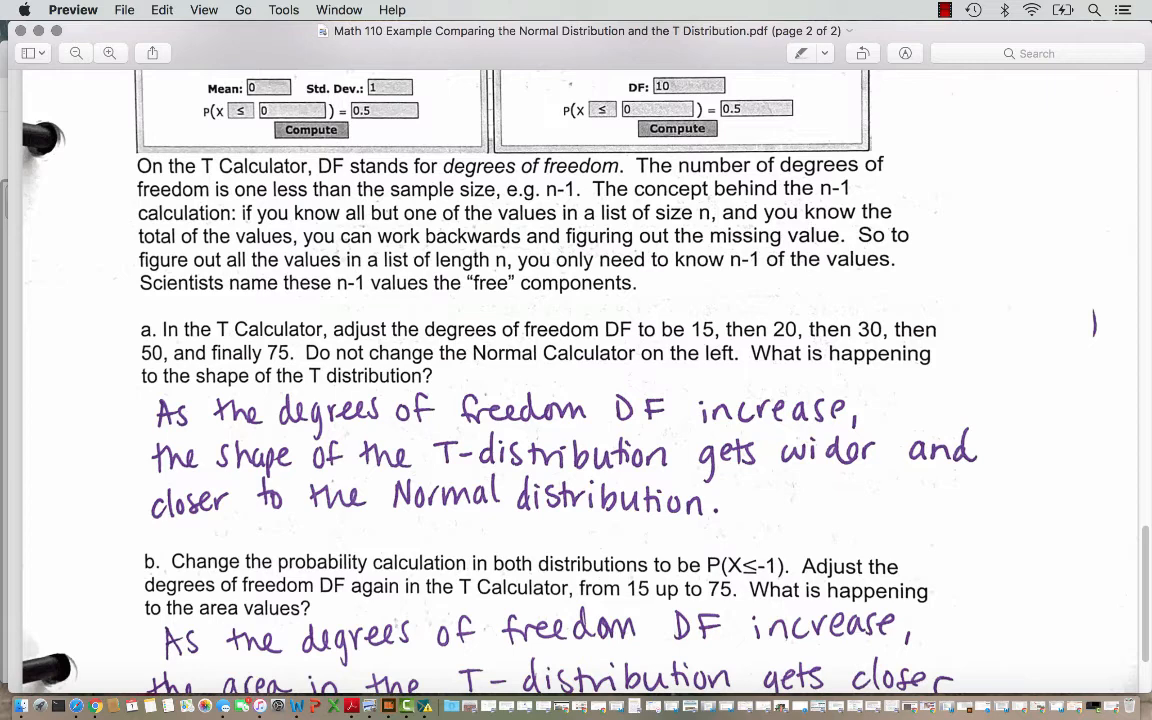
{"action": "scroll", "coordinate": [576, 380], "scroll_direction": "down", "scroll_amount": 3}
{"action": "scroll", "coordinate": [576, 380], "scroll_direction": "down", "scroll_amount": 2}
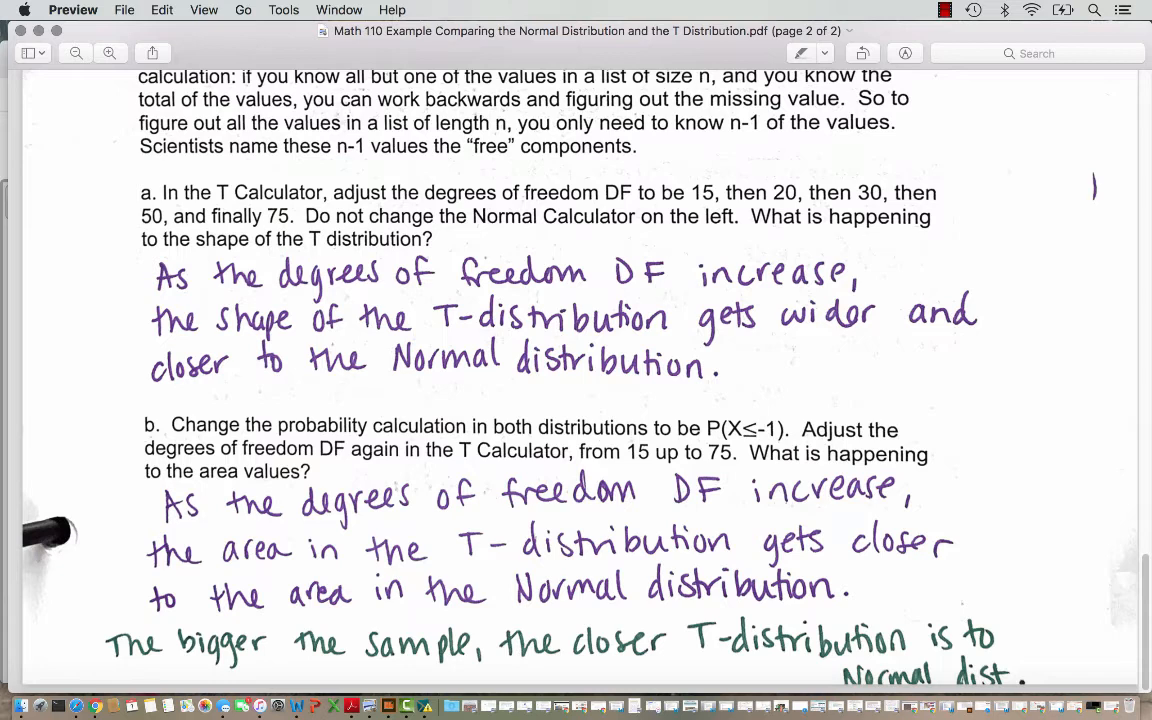
Switch back to Chrome and compute P(X ≤ -1) in both the T and Normal calculators
{"action": "left_click", "coordinate": [95, 706]}
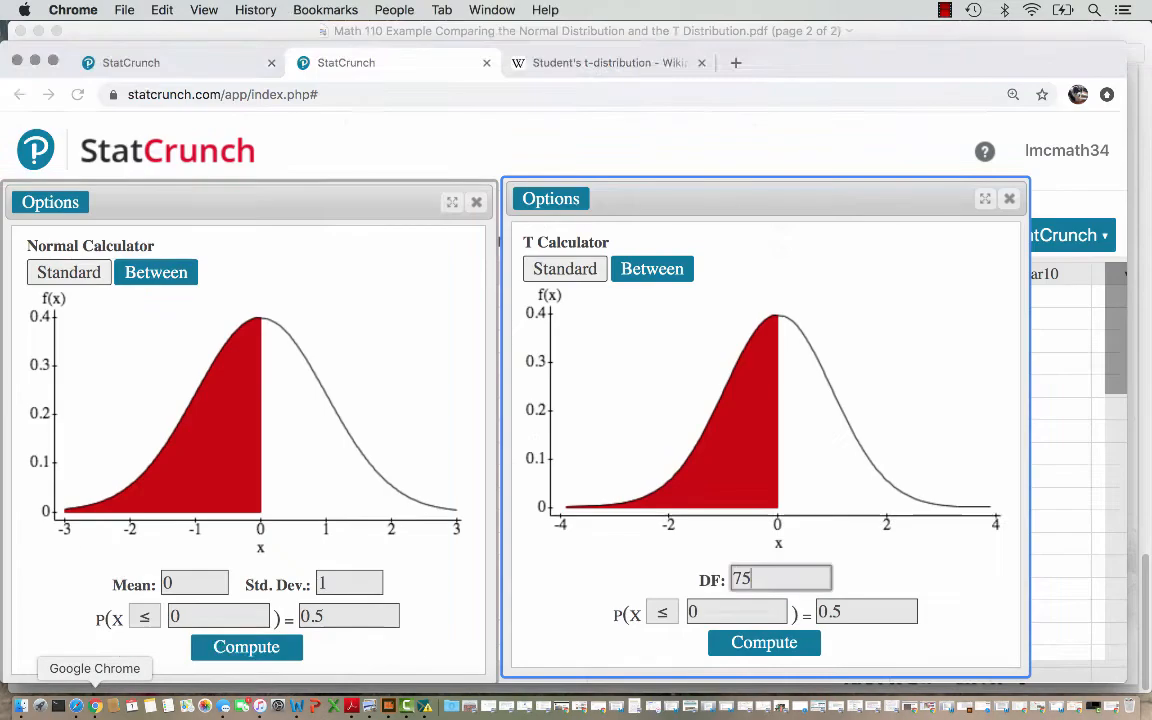
{"action": "double_click", "coordinate": [706, 611]}
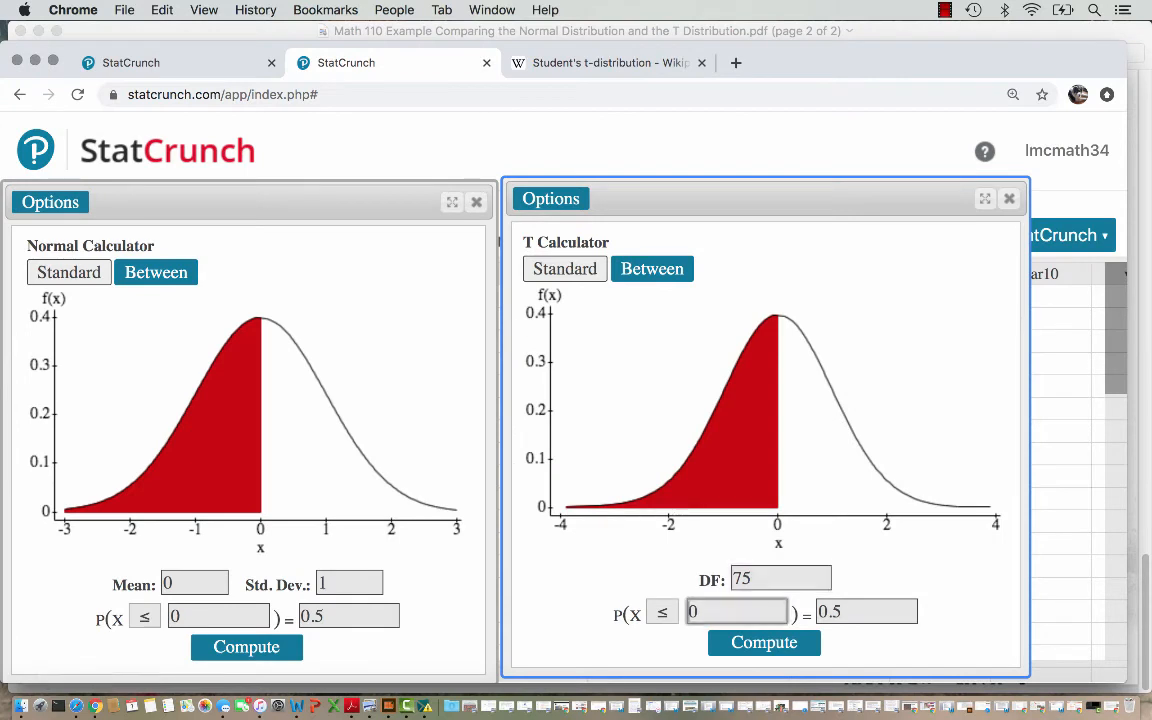
{"action": "key", "text": "BackSpace"}
{"action": "type", "text": "-1"}
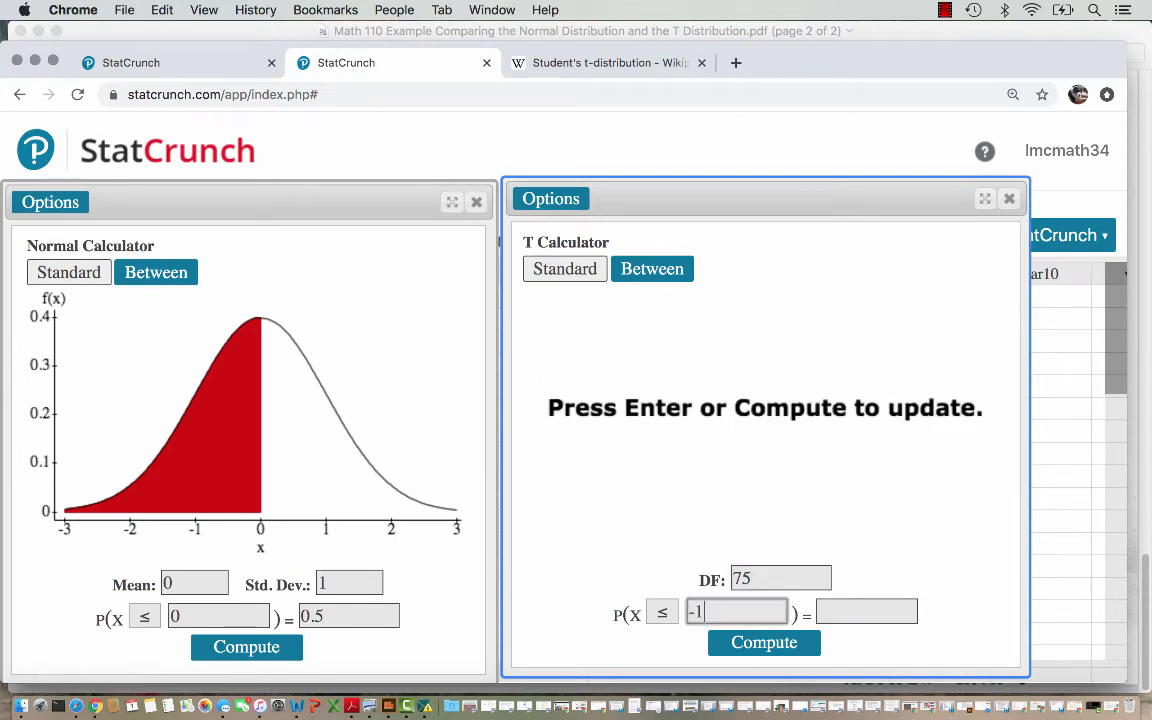
{"action": "left_click", "coordinate": [198, 616]}
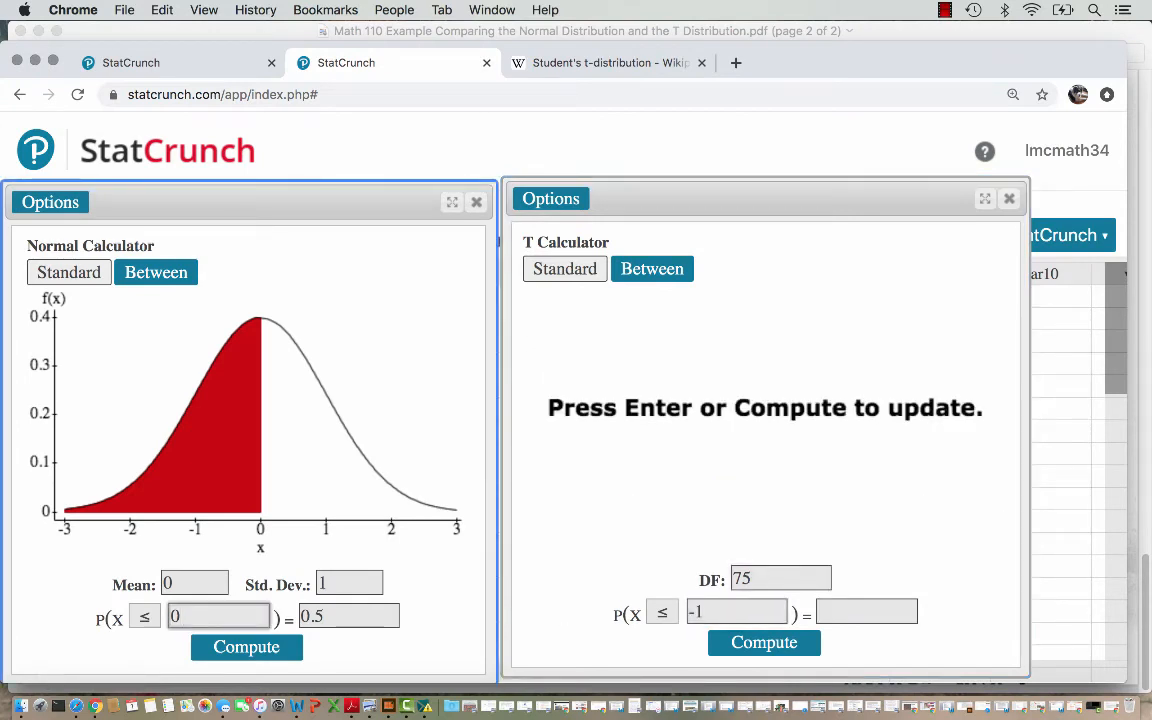
{"action": "key", "text": "BackSpace"}
{"action": "type", "text": "-1"}
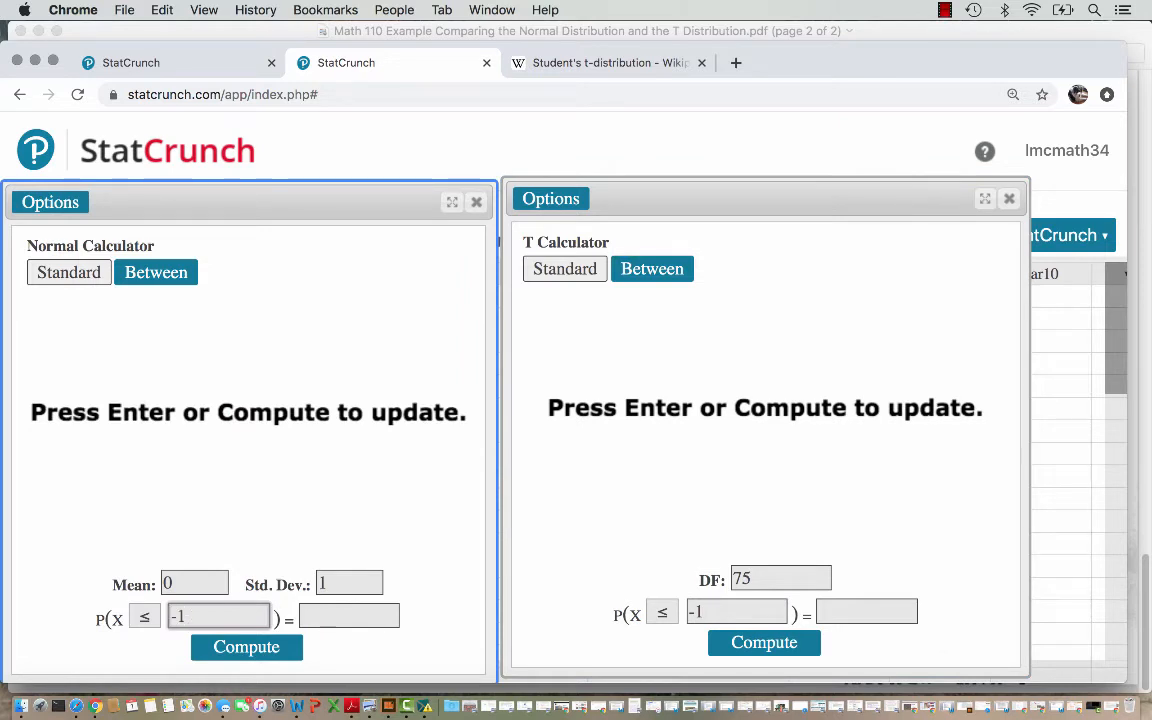
{"action": "key", "text": "Return"}
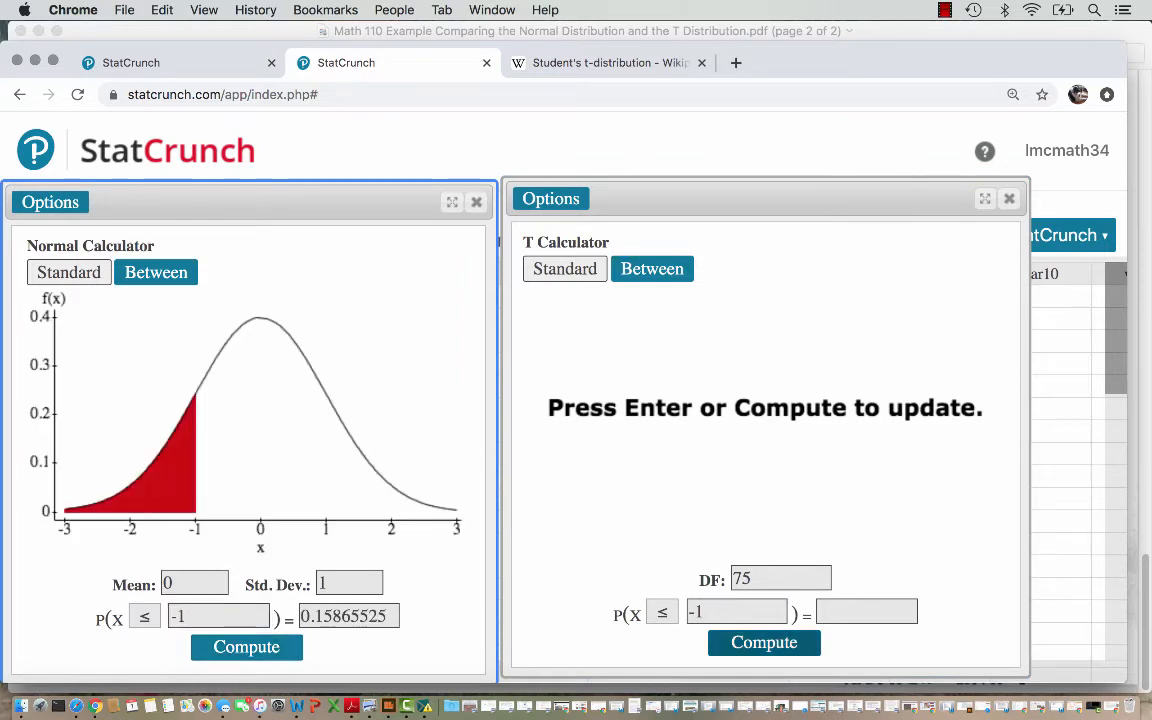
{"action": "left_click", "coordinate": [764, 642]}
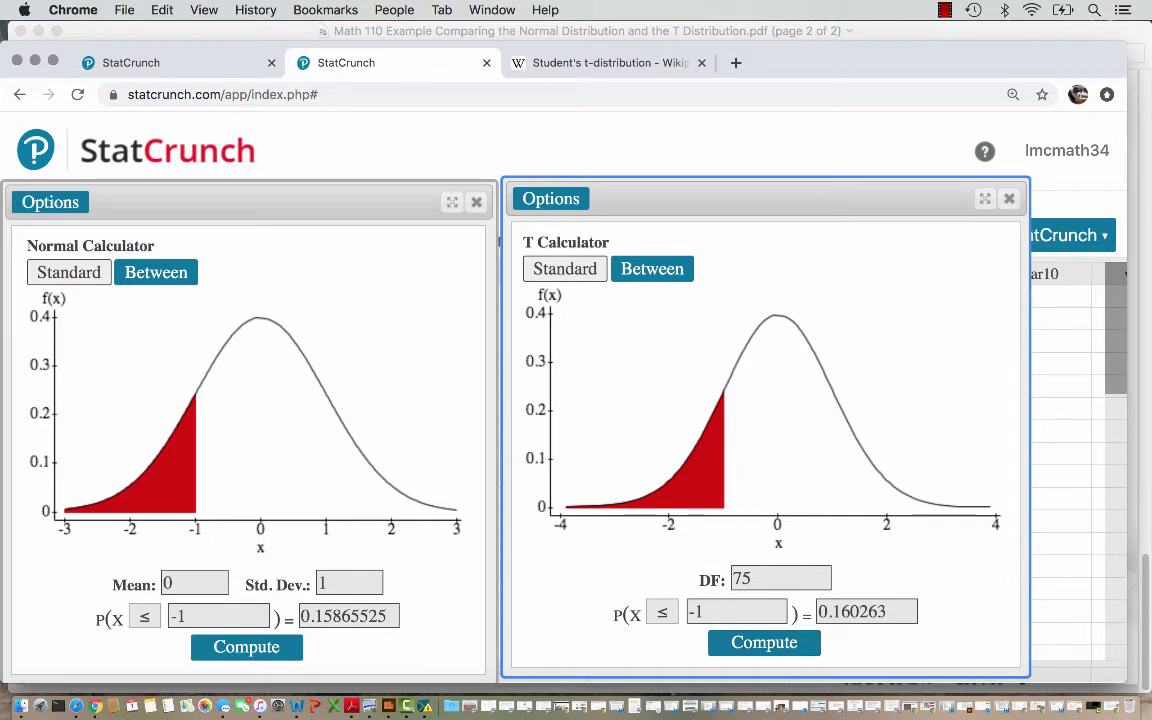
Recompute P(X ≤ -1) in the T calculator with 15 and with 20 degrees of freedom
{"action": "double_click", "coordinate": [742, 578]}
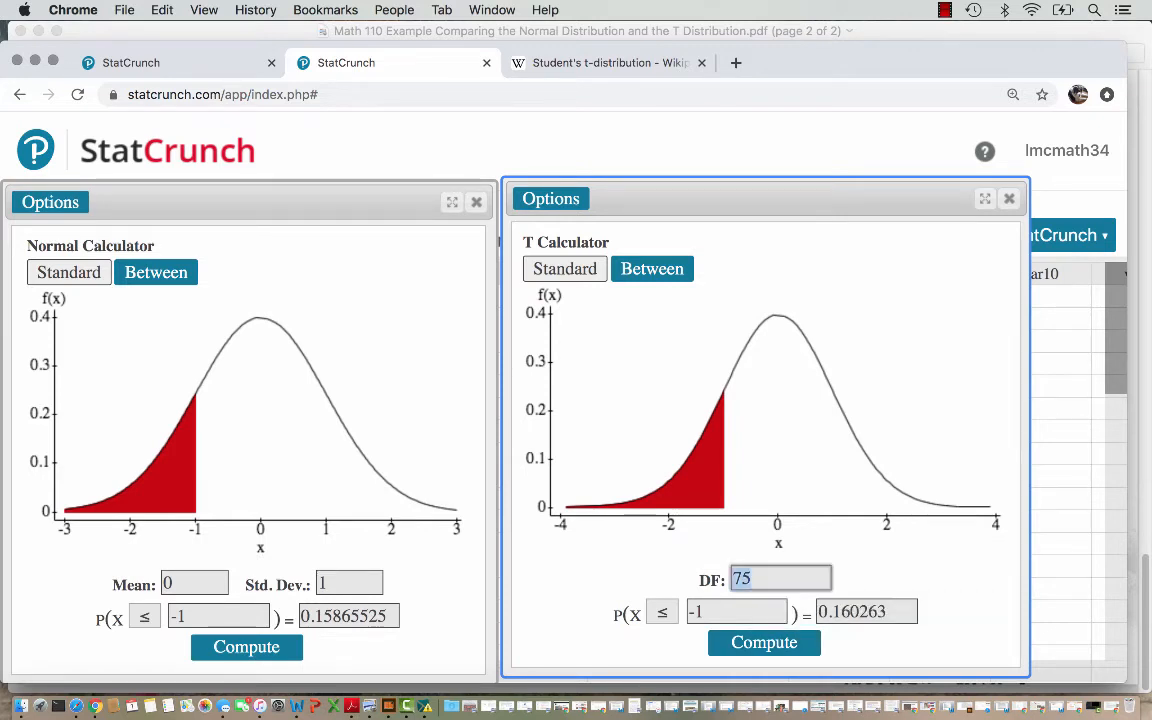
{"action": "type", "text": "15"}
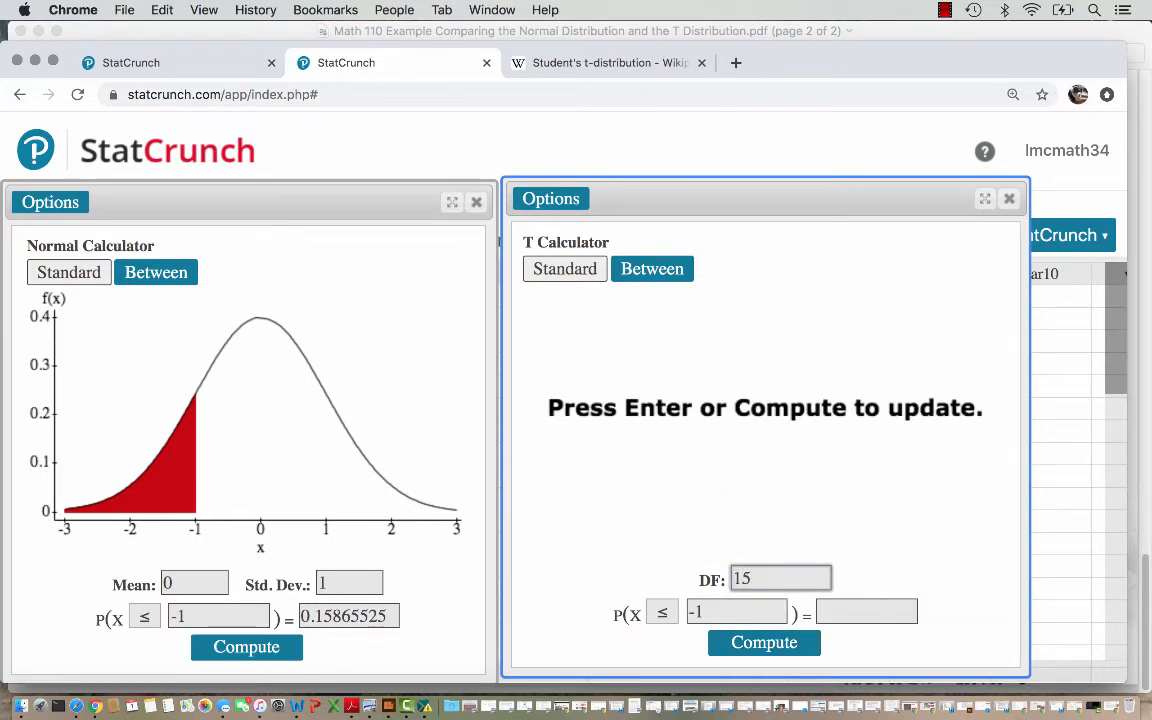
{"action": "key", "text": "Return"}
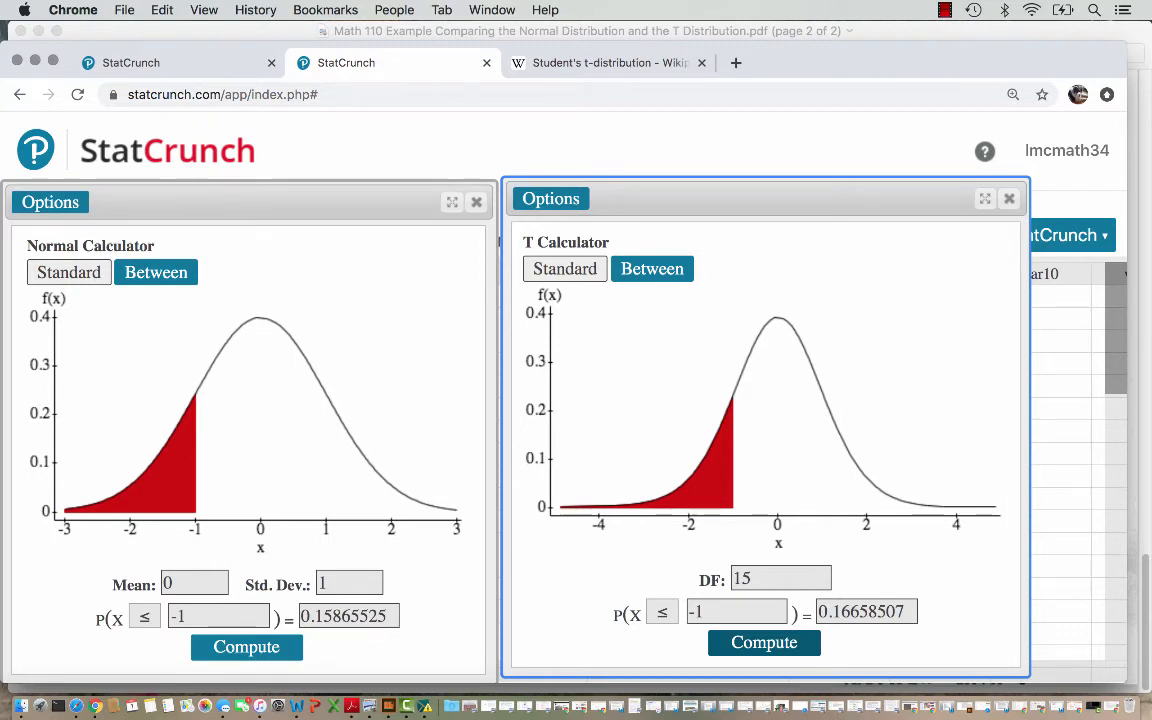
{"action": "double_click", "coordinate": [742, 578]}
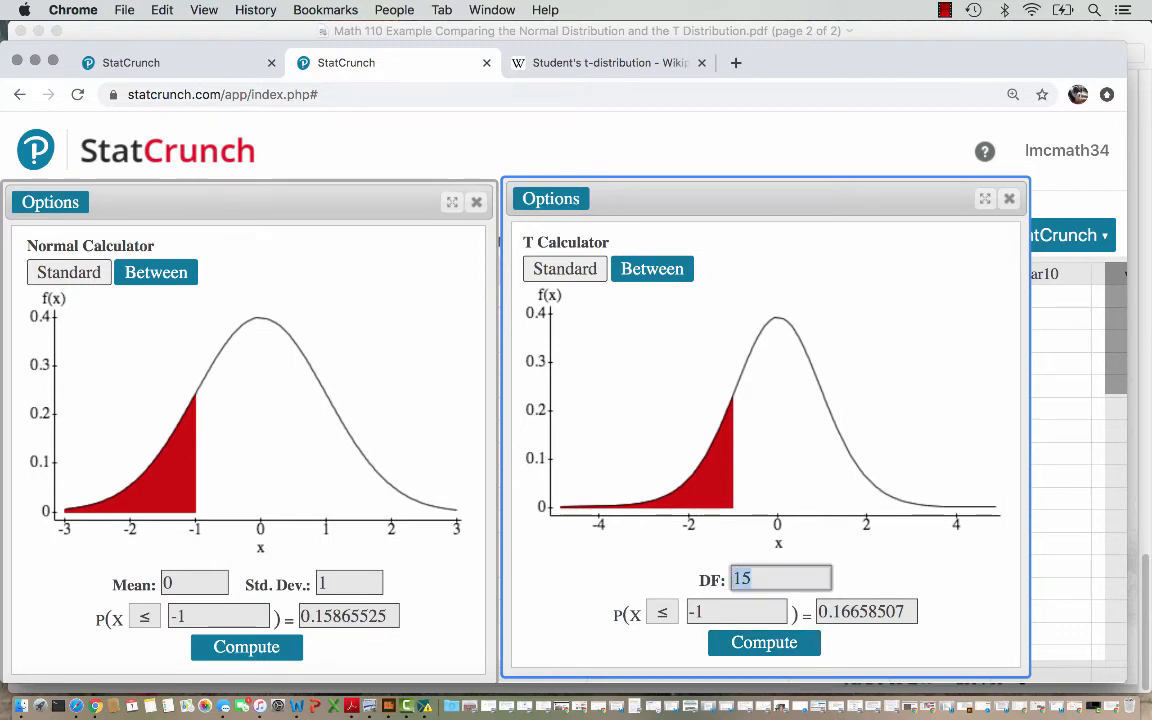
{"action": "type", "text": "20"}
{"action": "key", "text": "Return"}
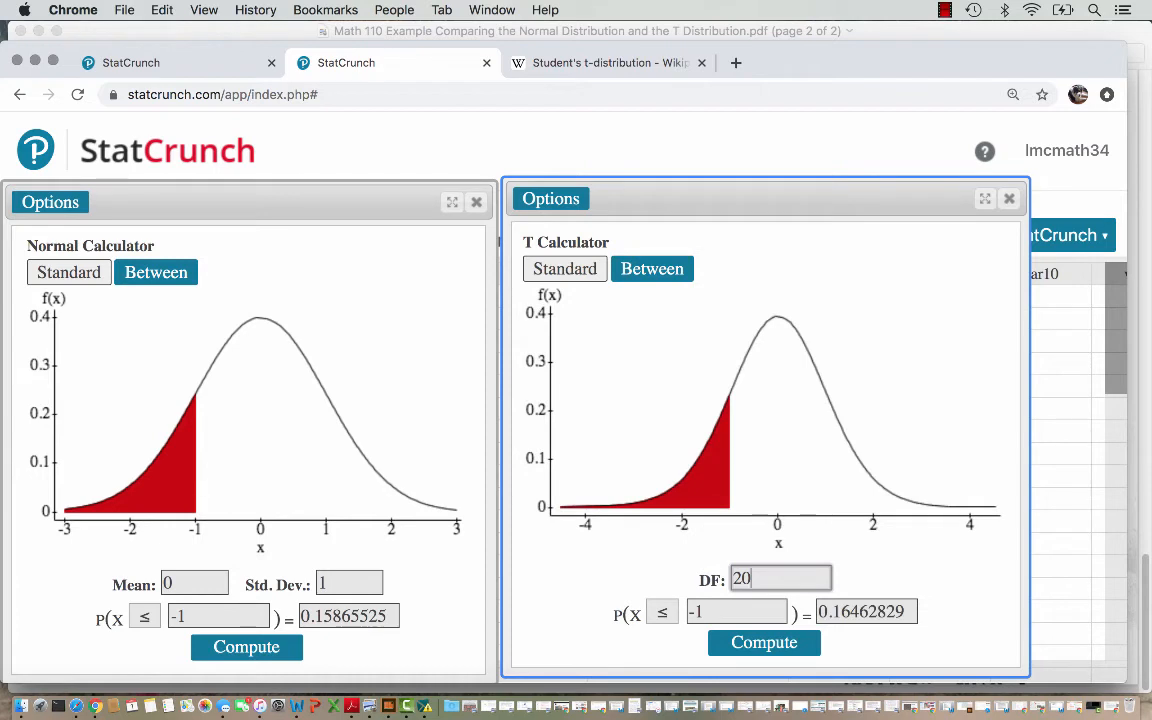
Recompute P(X ≤ -1) in the T calculator with 30 and with 50 degrees of freedom
{"action": "double_click", "coordinate": [742, 578]}
{"action": "type", "text": "30"}
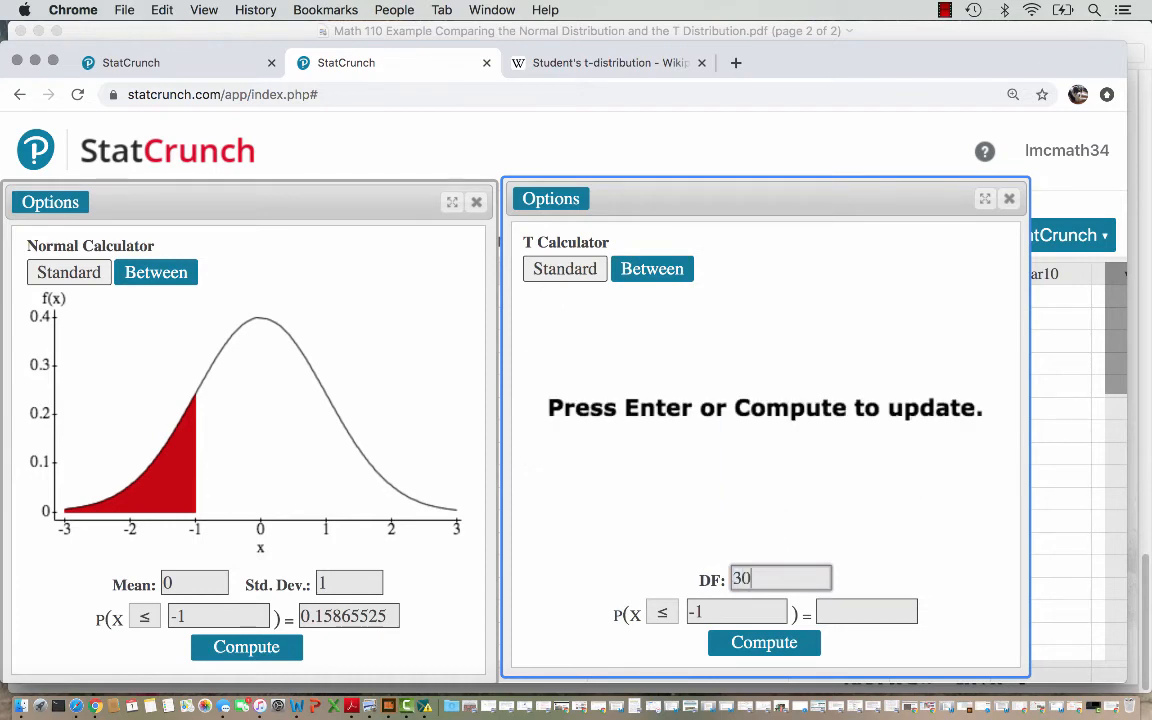
{"action": "key", "text": "Return"}
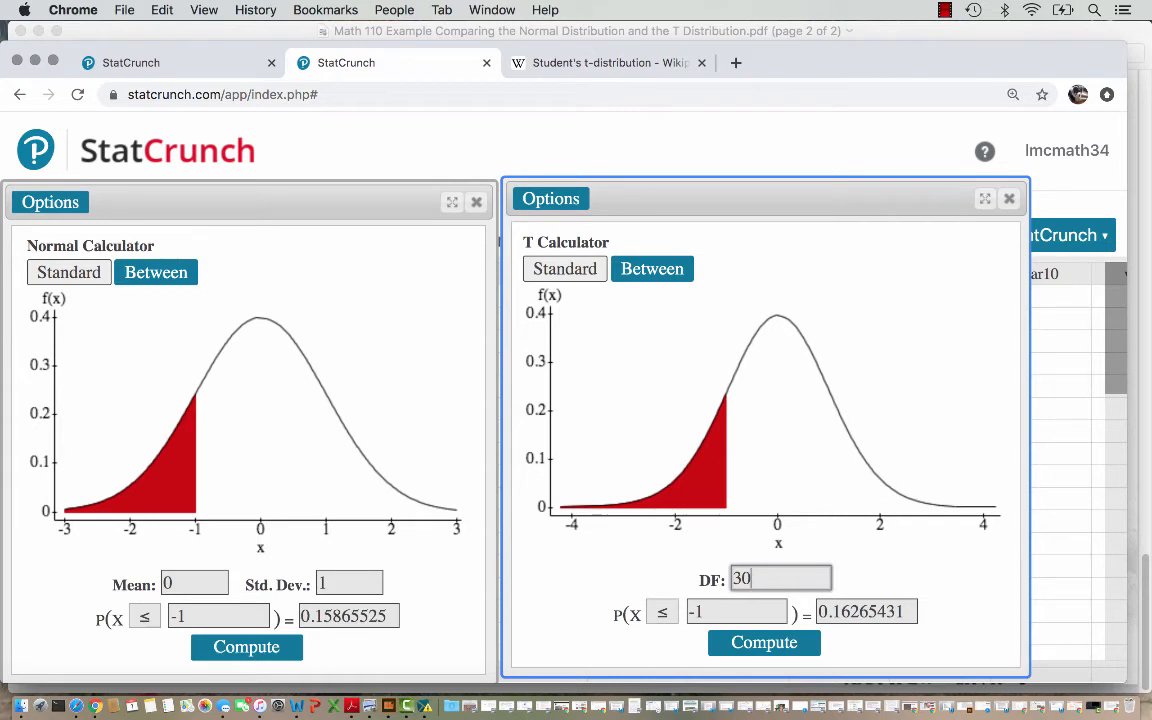
{"action": "key", "text": "super+a"}
{"action": "type", "text": "5"}
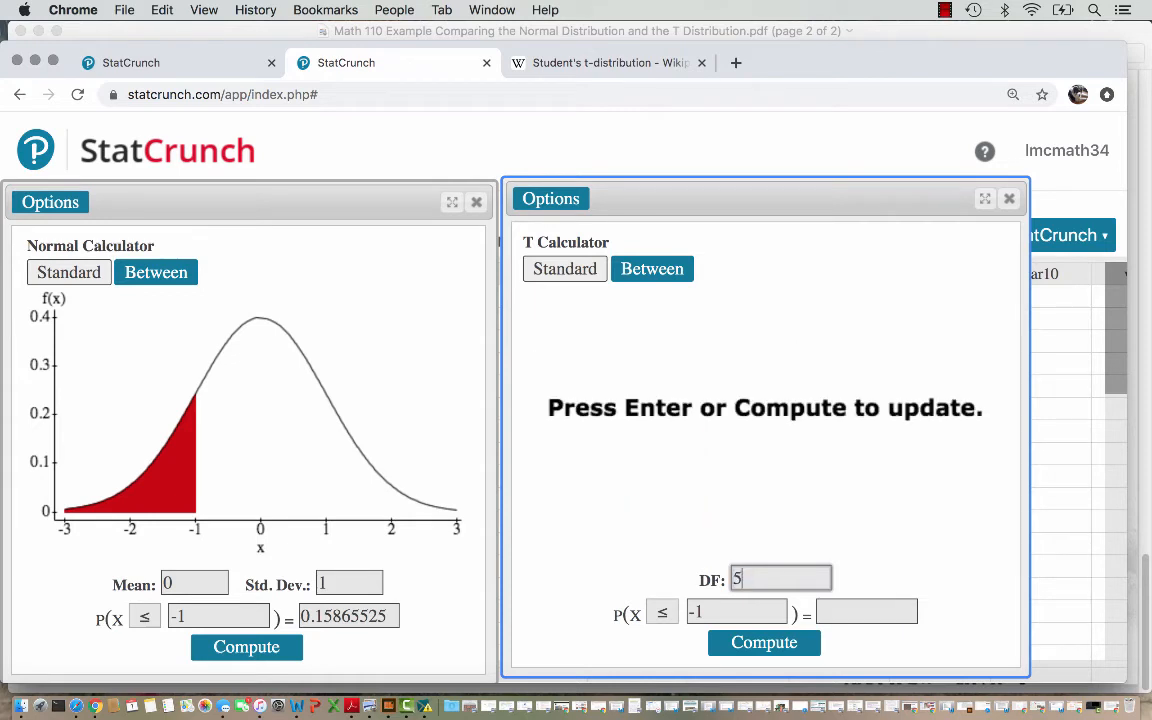
{"action": "type", "text": "0"}
{"action": "key", "text": "Return"}
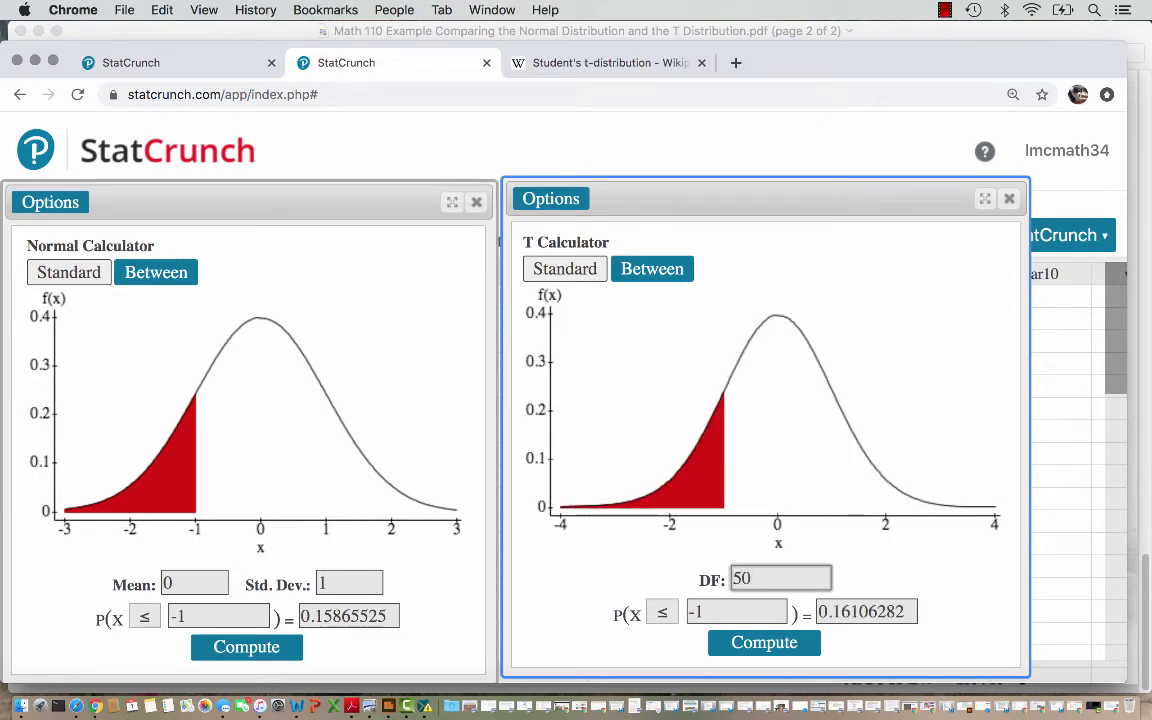
Recompute P(X ≤ -1) in the T calculator with 75 and with 200 degrees of freedom
{"action": "key", "text": "super+a"}
{"action": "type", "text": "75"}
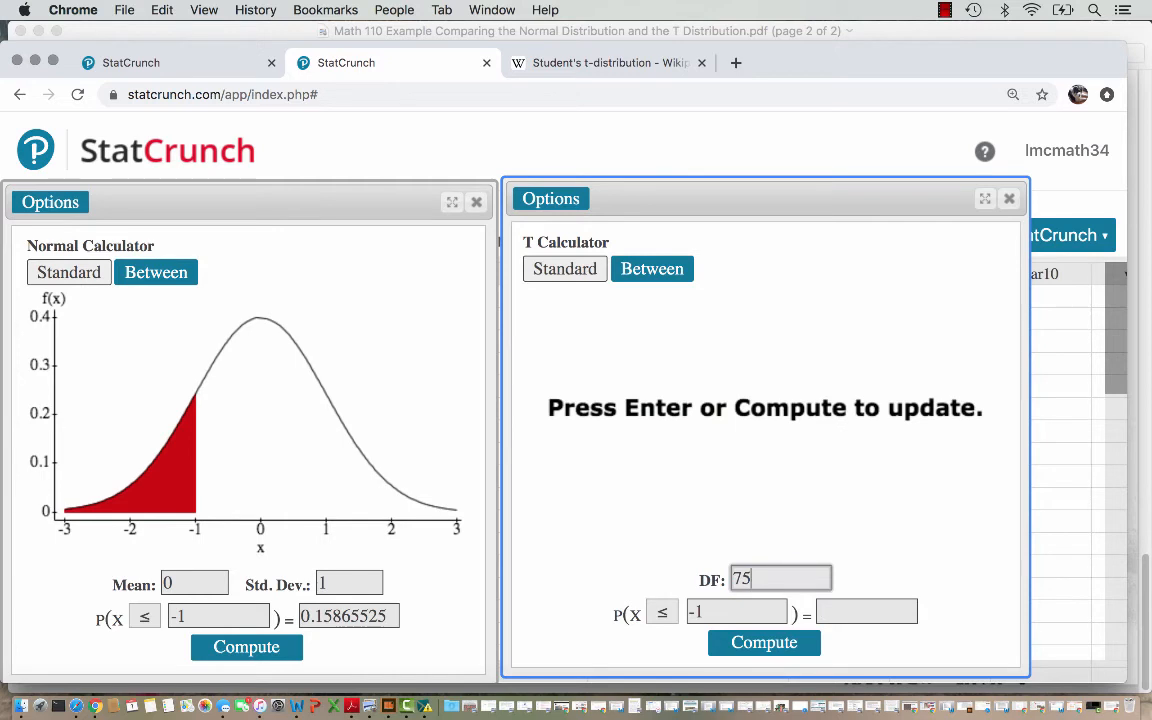
{"action": "key", "text": "Return"}
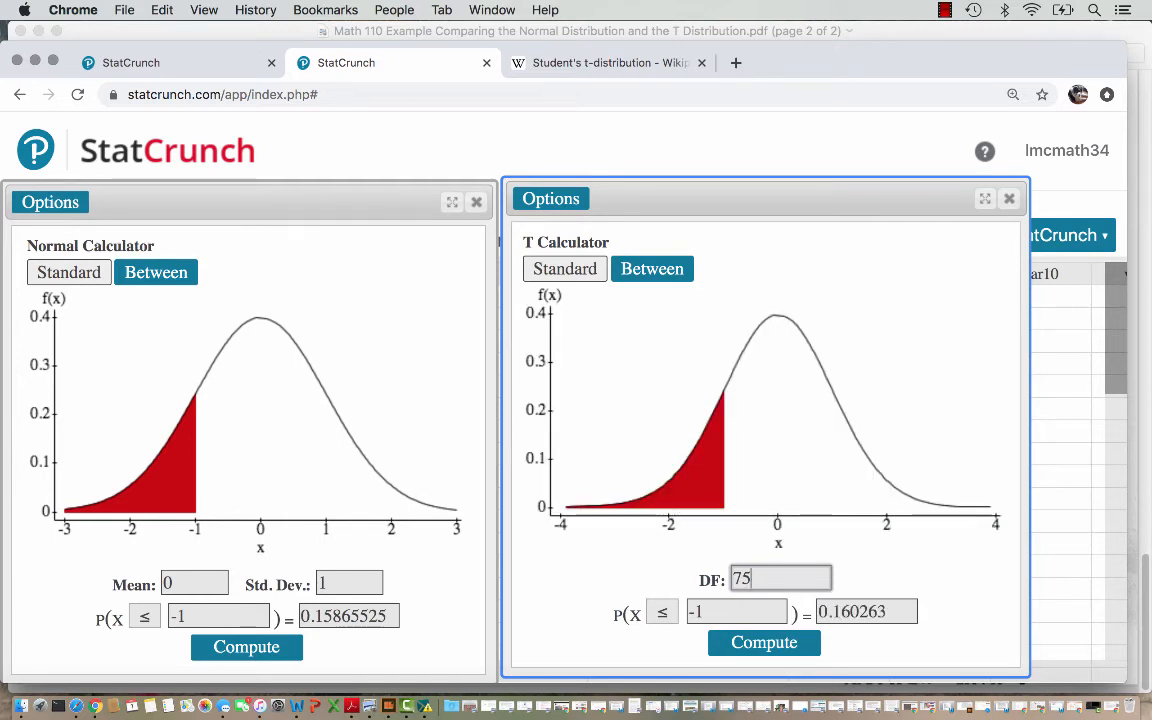
{"action": "key", "text": "super+a"}
{"action": "type", "text": "200"}
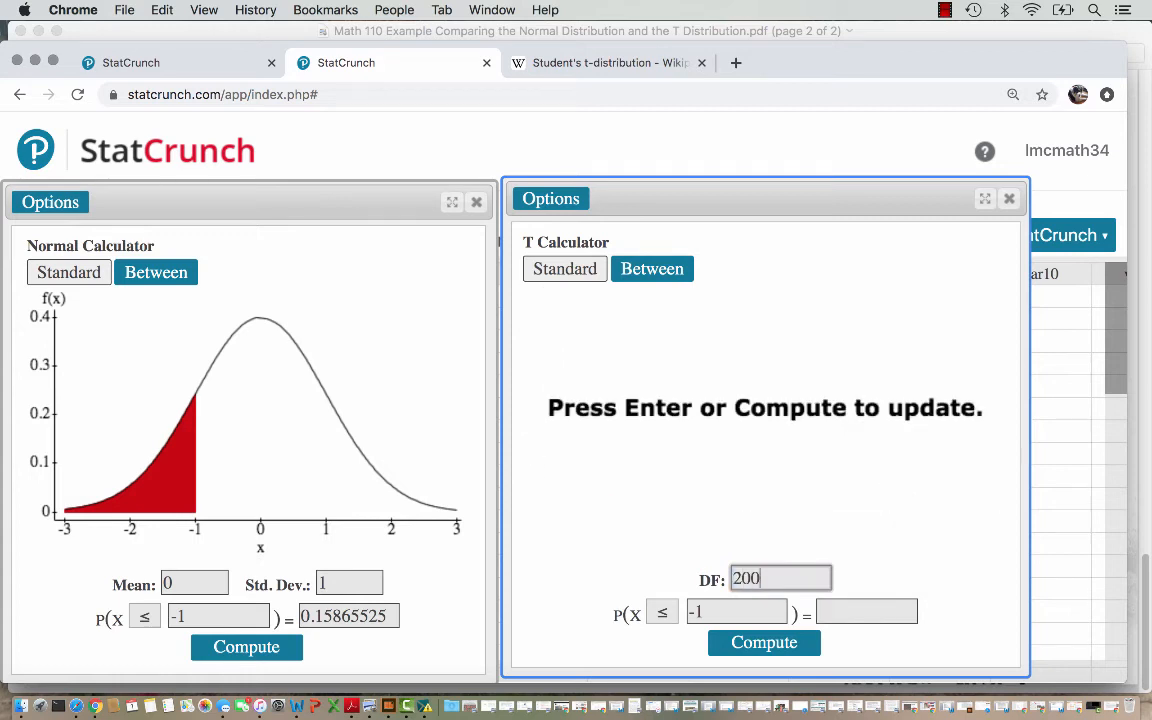
{"action": "key", "text": "Return"}
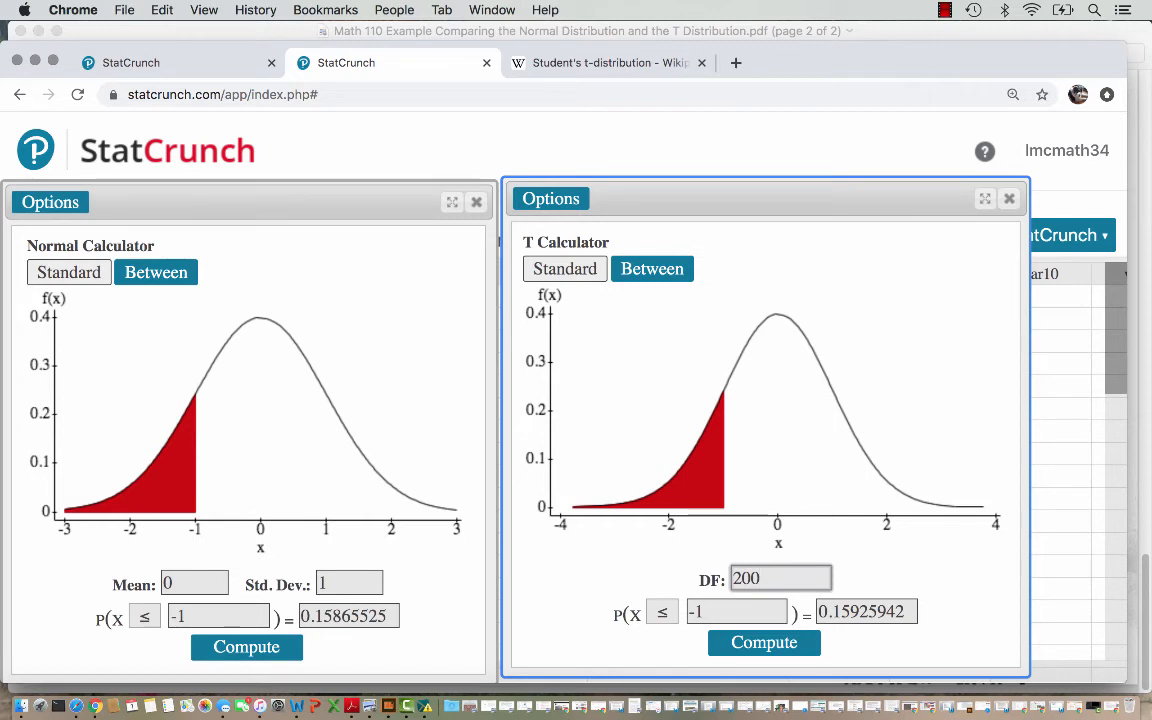
Set the T calculator's degrees of freedom to 999 and recompute P(X ≤ -1)
{"action": "key", "text": "super+a"}
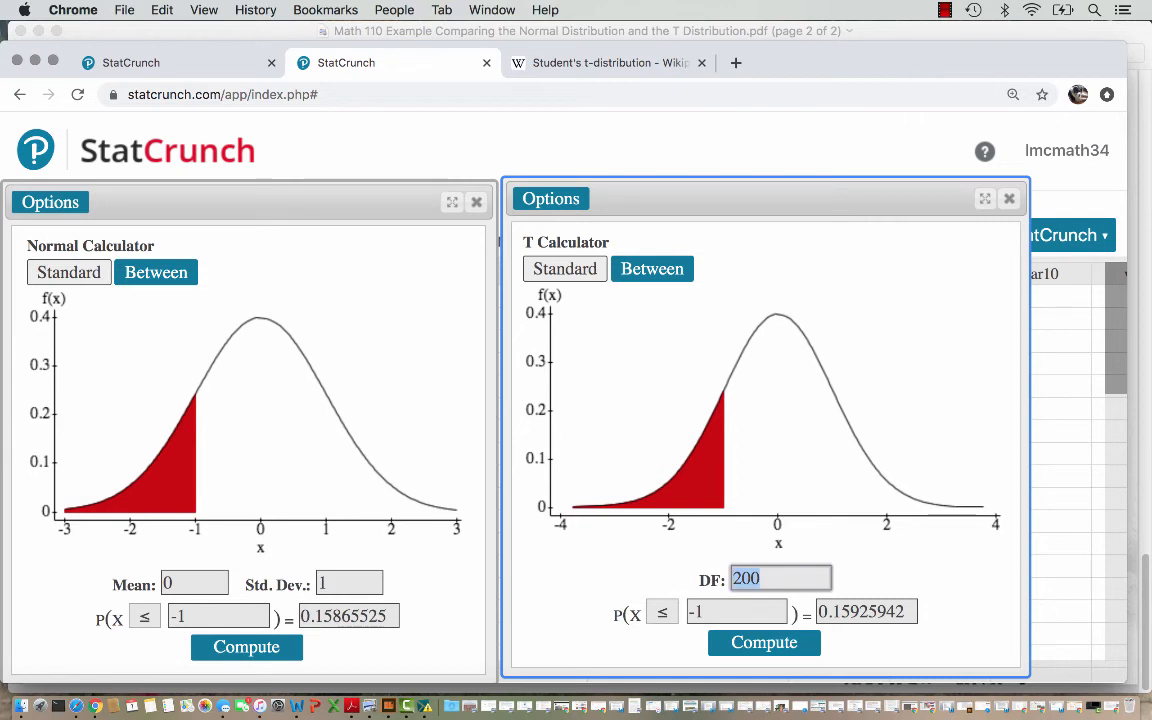
{"action": "type", "text": "999"}
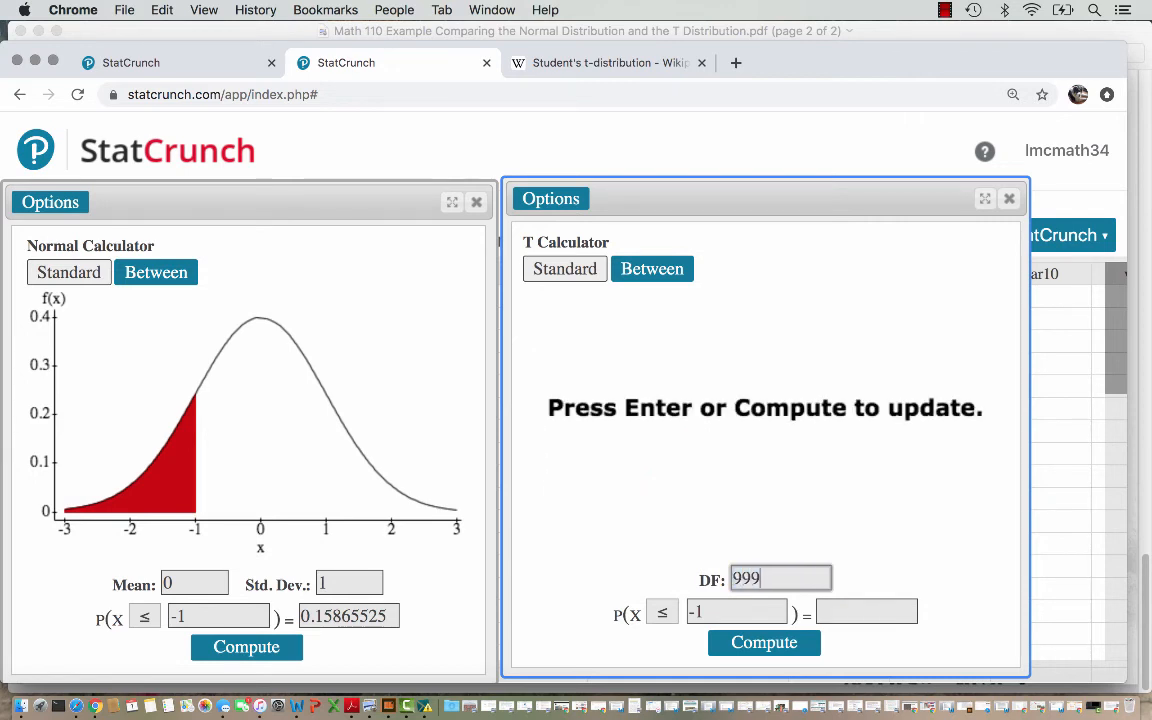
{"action": "key", "text": "Return"}
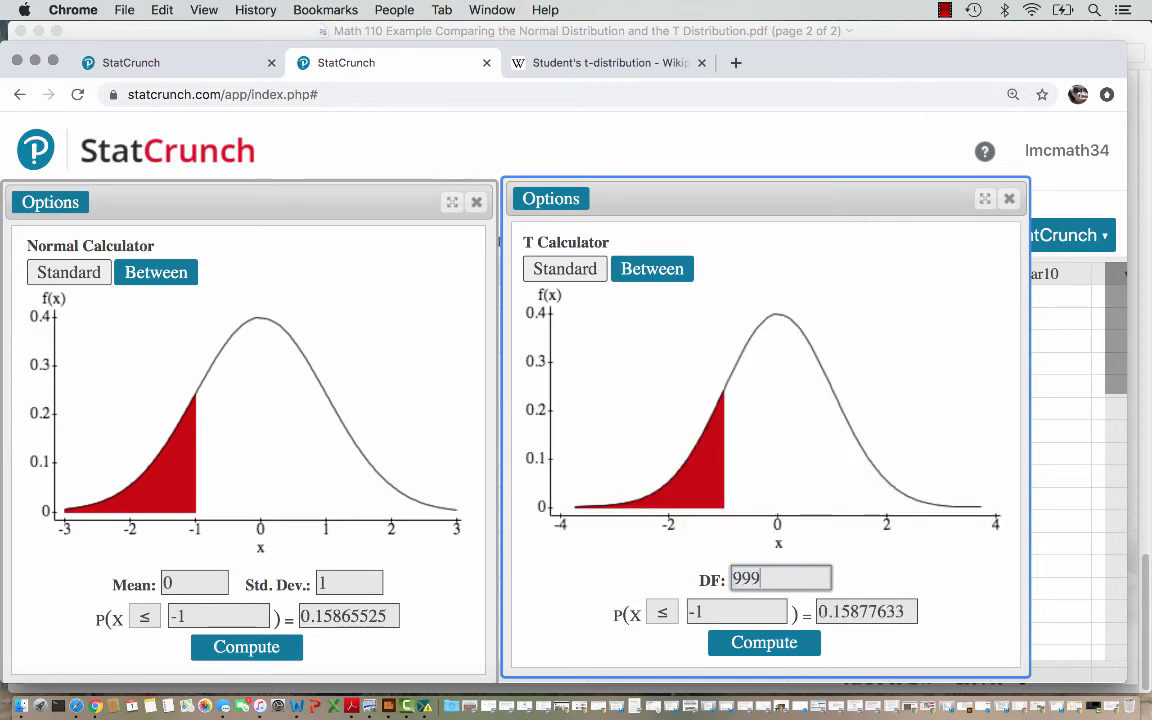